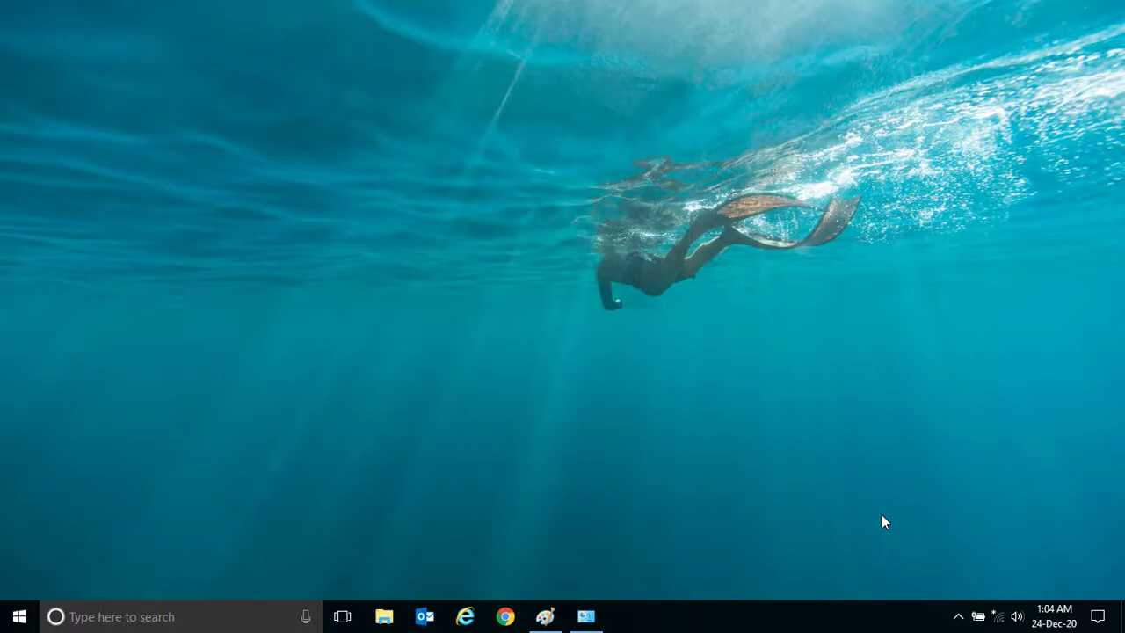
# Step: Launch Excel 2013 by searching 'excel' in the Windows 10 taskbar search box
pyautogui.click(203, 619)
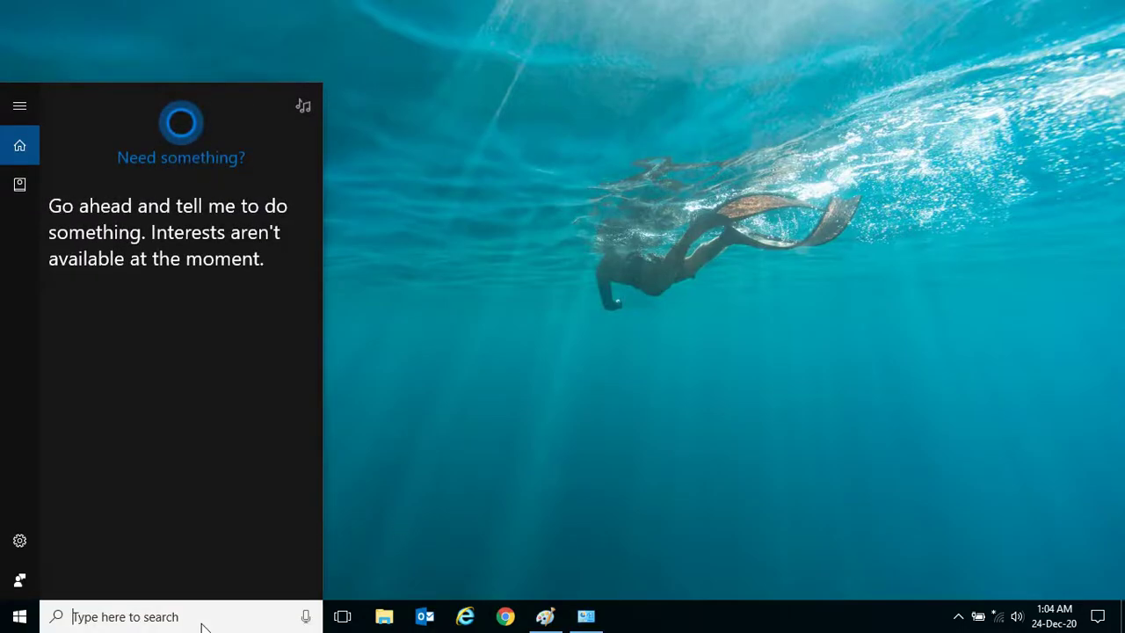
pyautogui.write('excel')
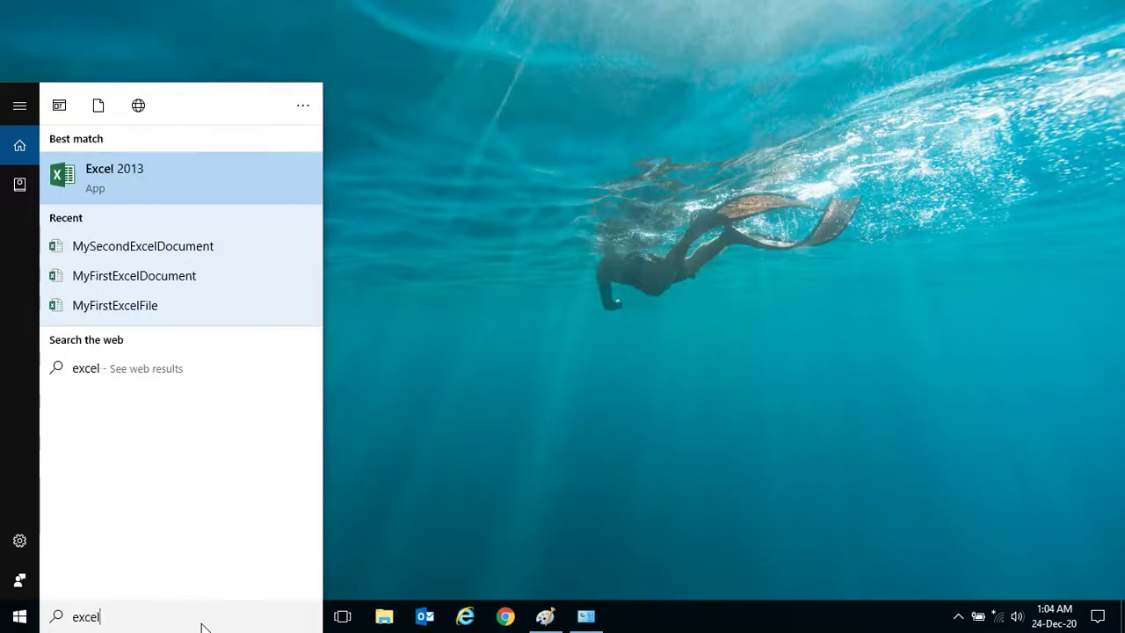
pyautogui.press('Return')
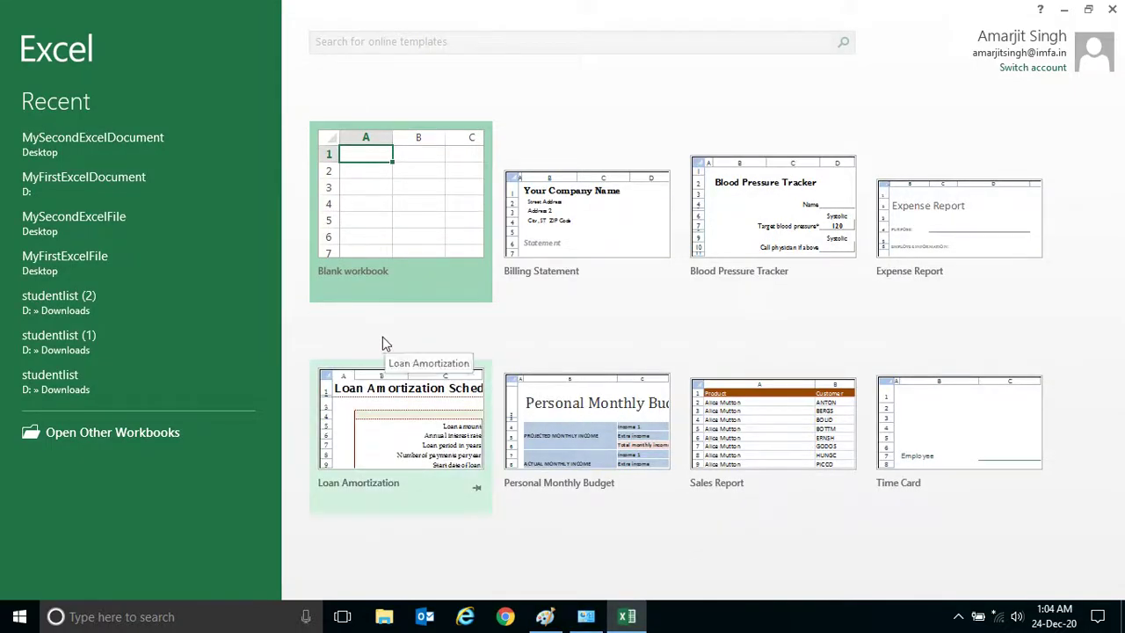
# Step: Create a blank workbook, enter 'Welcome to Excel World.' in F4, and widen column F to fit
pyautogui.click(408, 210)
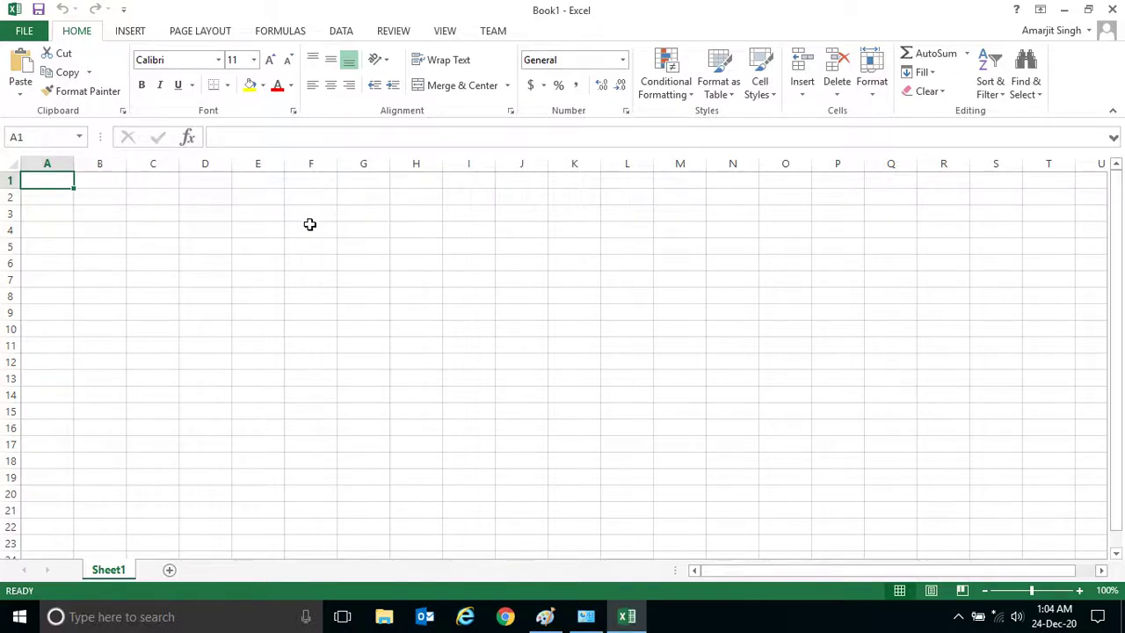
pyautogui.click(309, 225)
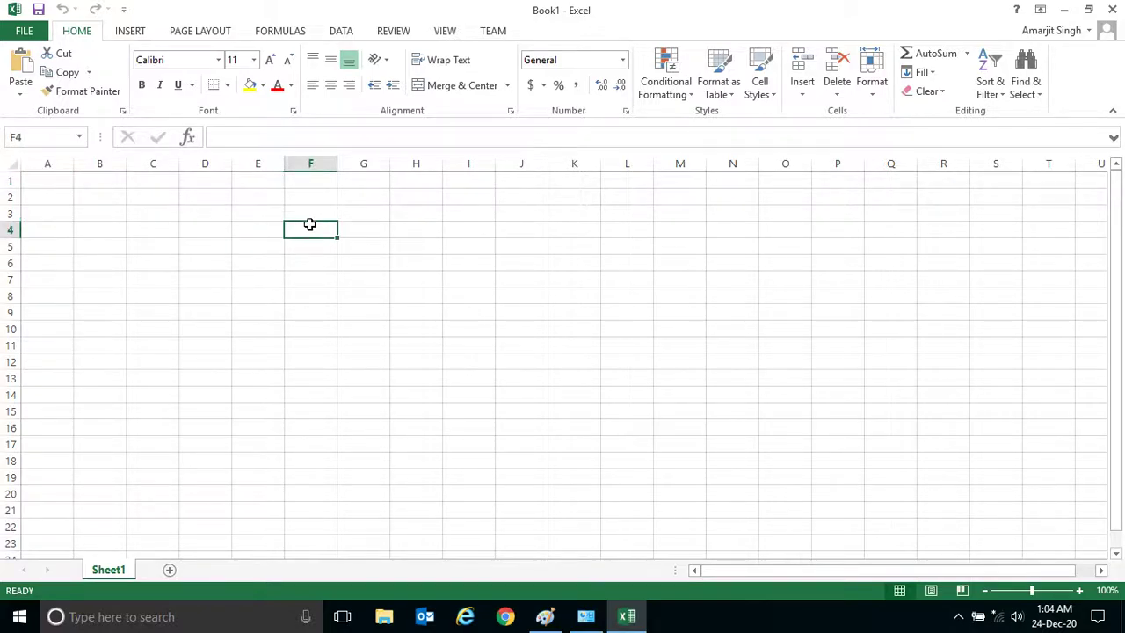
pyautogui.write('w')
pyautogui.press('BackSpace')
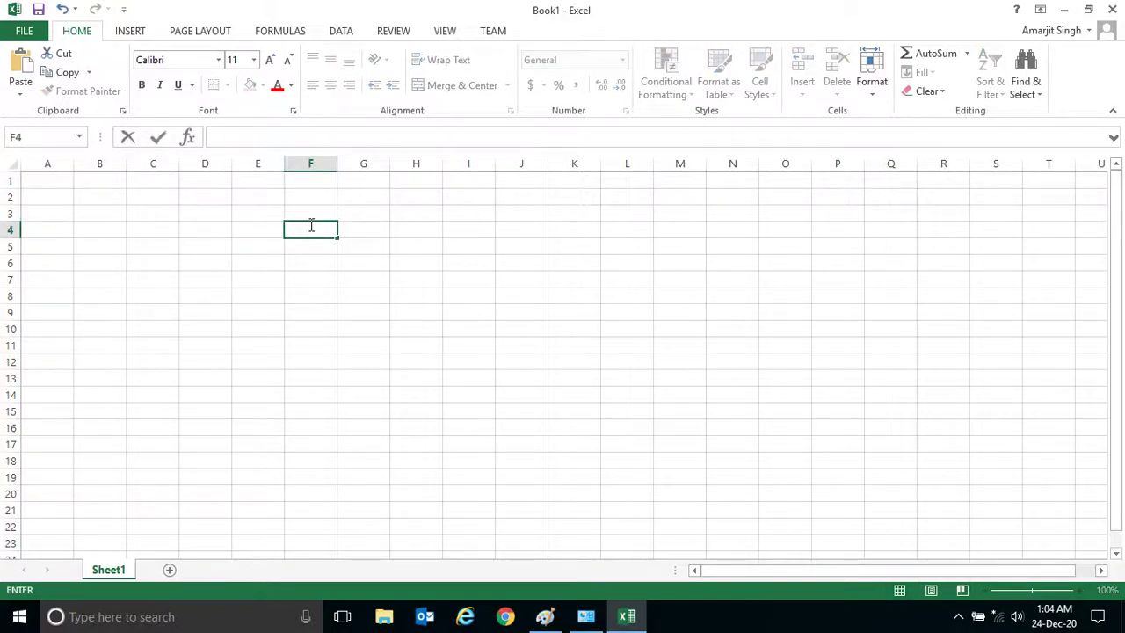
pyautogui.write('w')
pyautogui.press('BackSpace')
pyautogui.write('Welcome to Excel ')
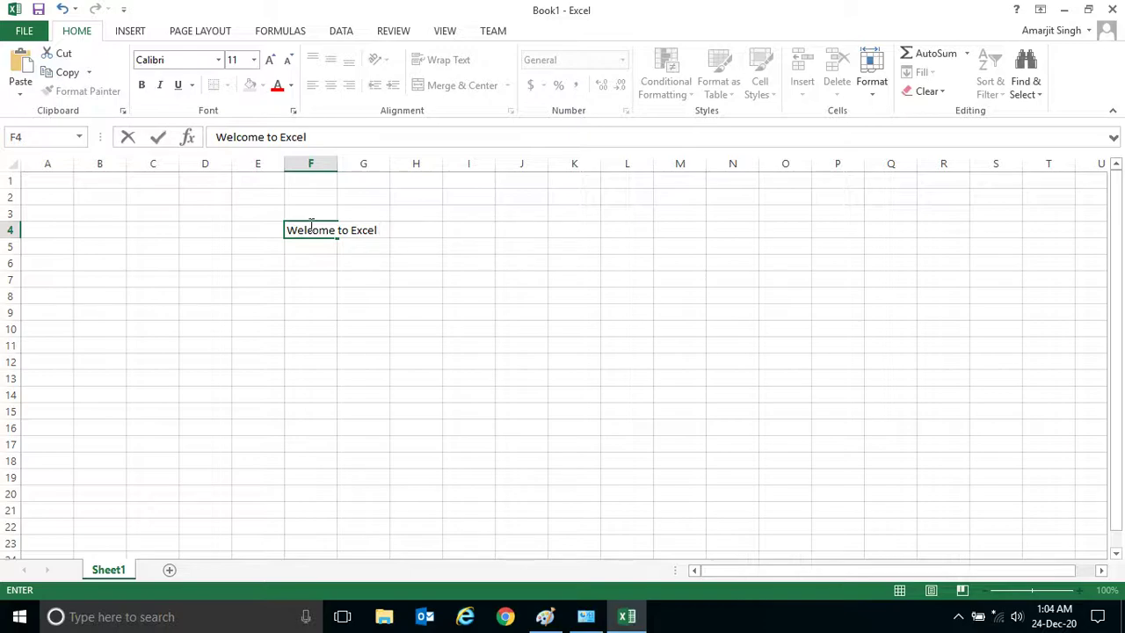
pyautogui.write('World.')
pyautogui.press('Return')
pyautogui.moveTo(339, 166); pyautogui.dragTo(417, 173)
pyautogui.click(418, 297)
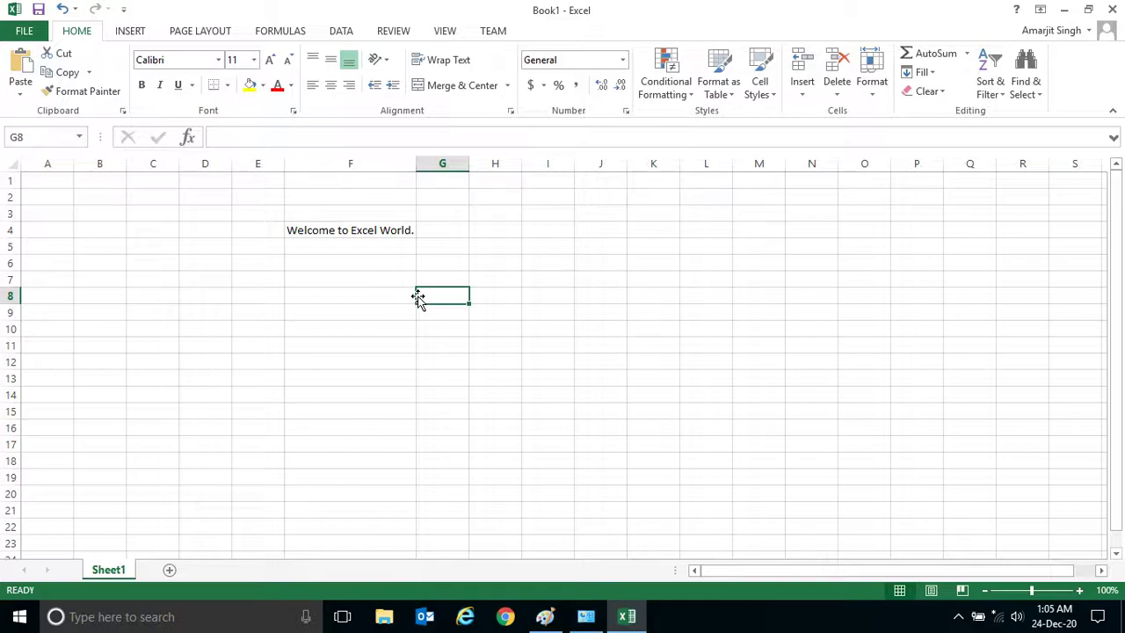
# Step: Go to the FILE backstage Save As page listing the Computer's recent folders
pyautogui.click(24, 31)
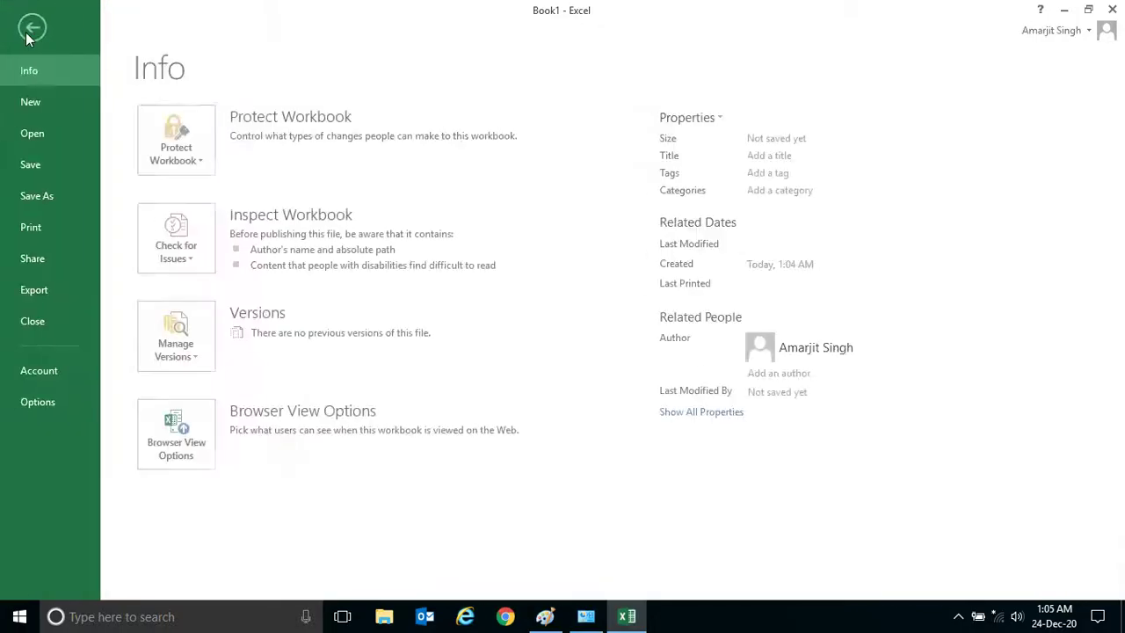
pyautogui.click(27, 32)
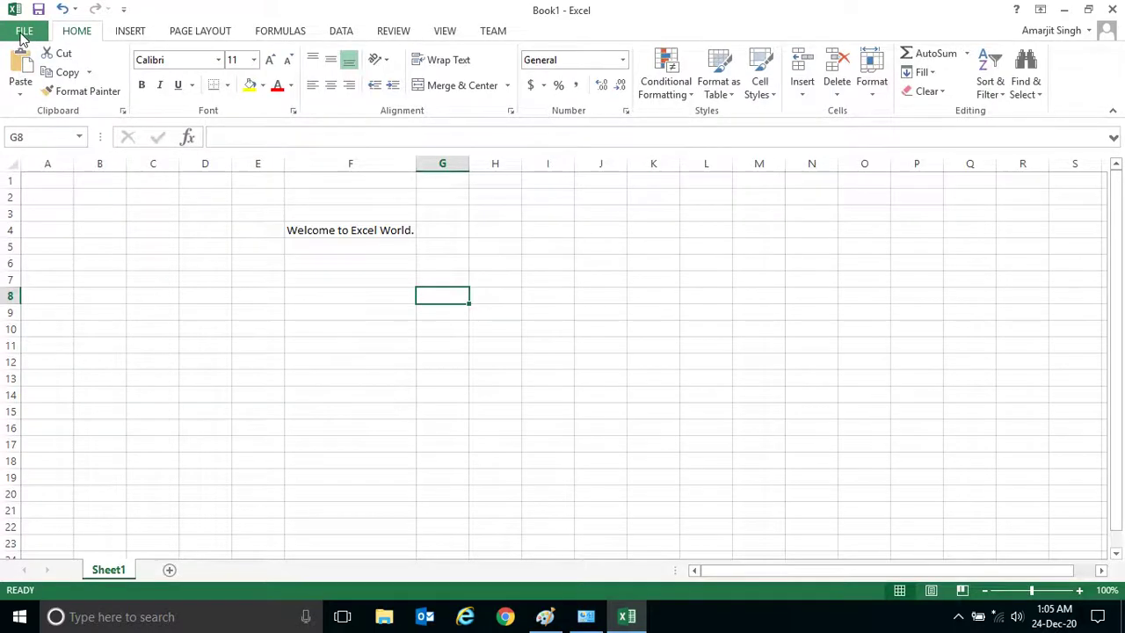
pyautogui.click(22, 31)
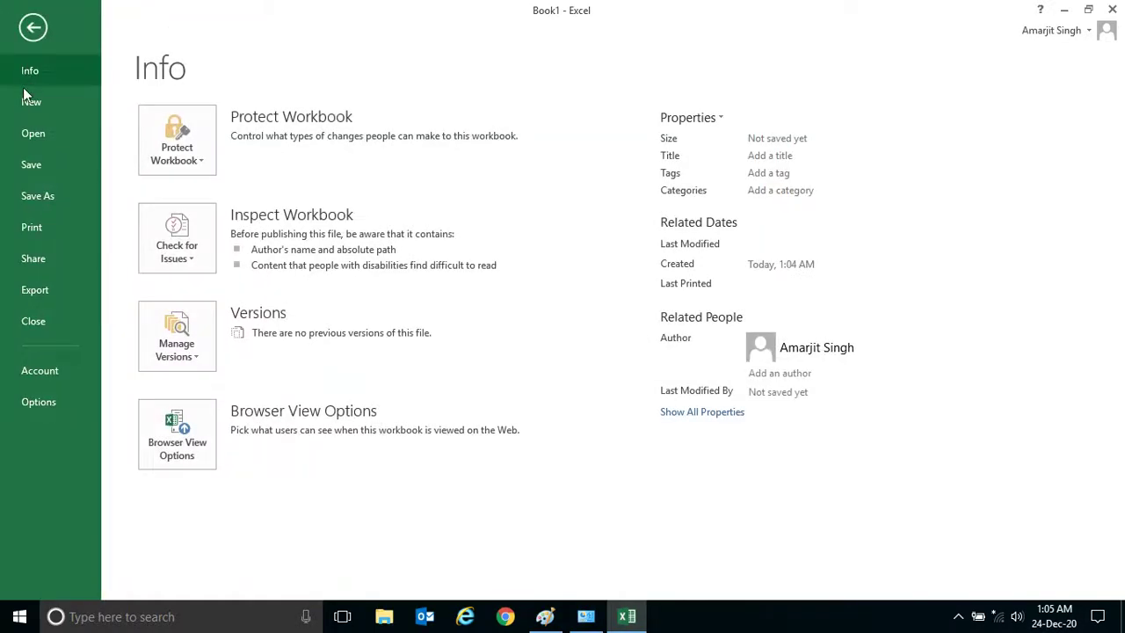
pyautogui.click(36, 197)
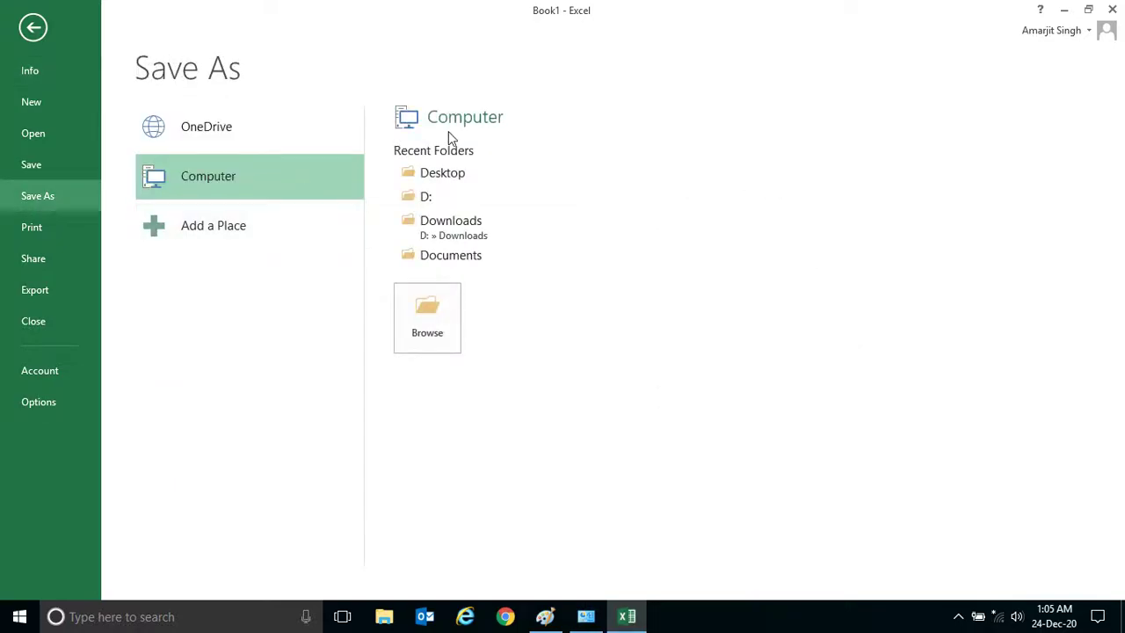
pyautogui.click(442, 179)
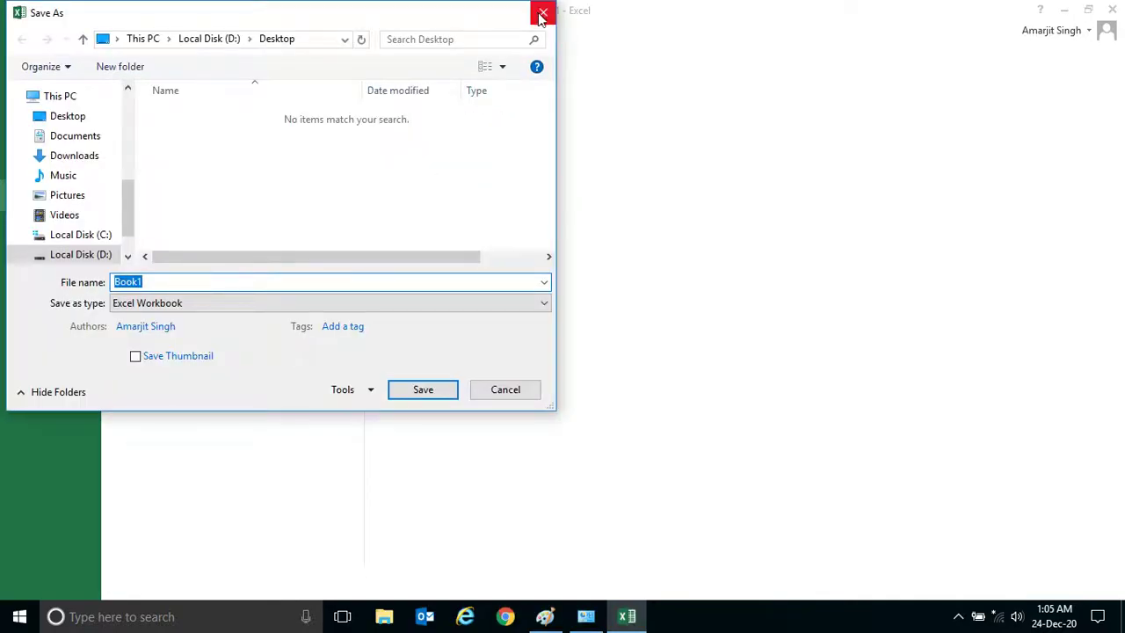
pyautogui.click(542, 13)
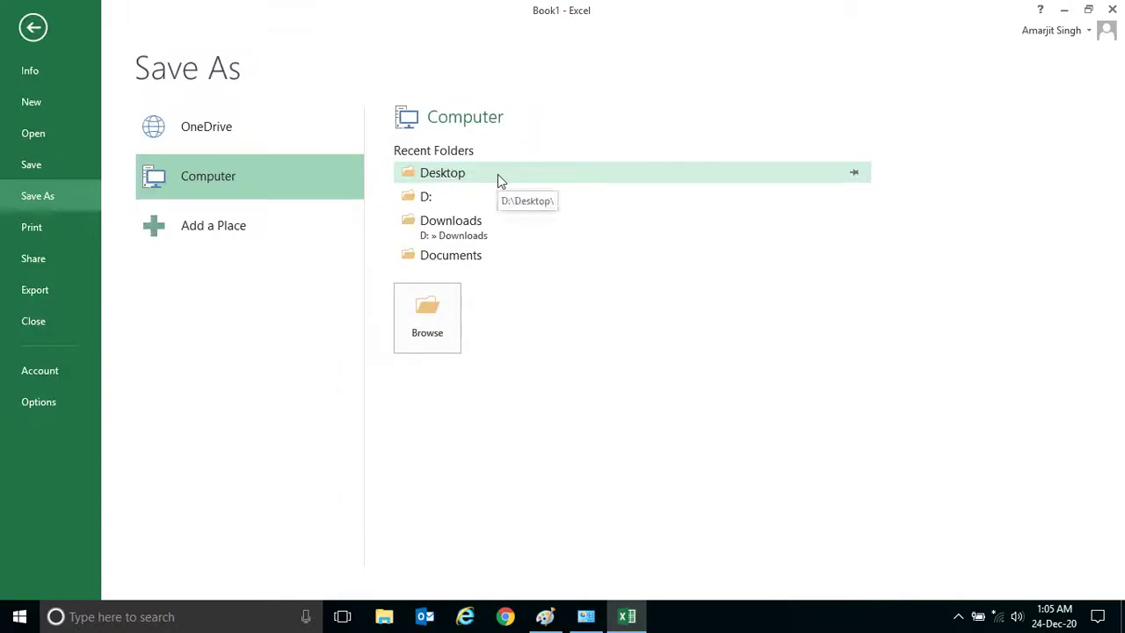
pyautogui.click(428, 325)
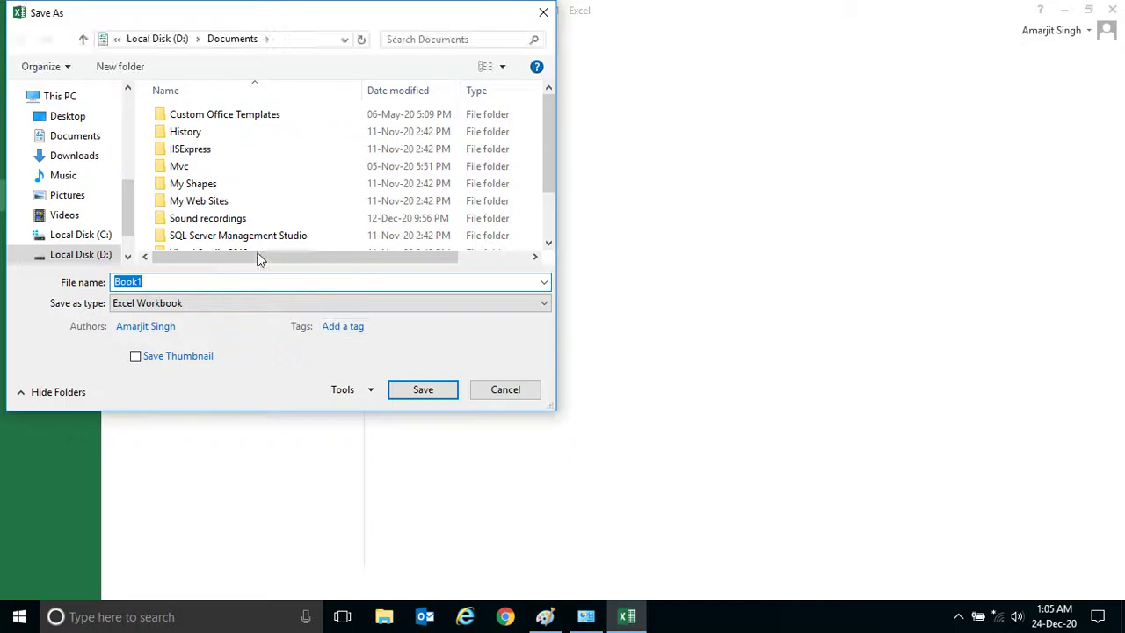
pyautogui.scroll(-1, 127, 211)
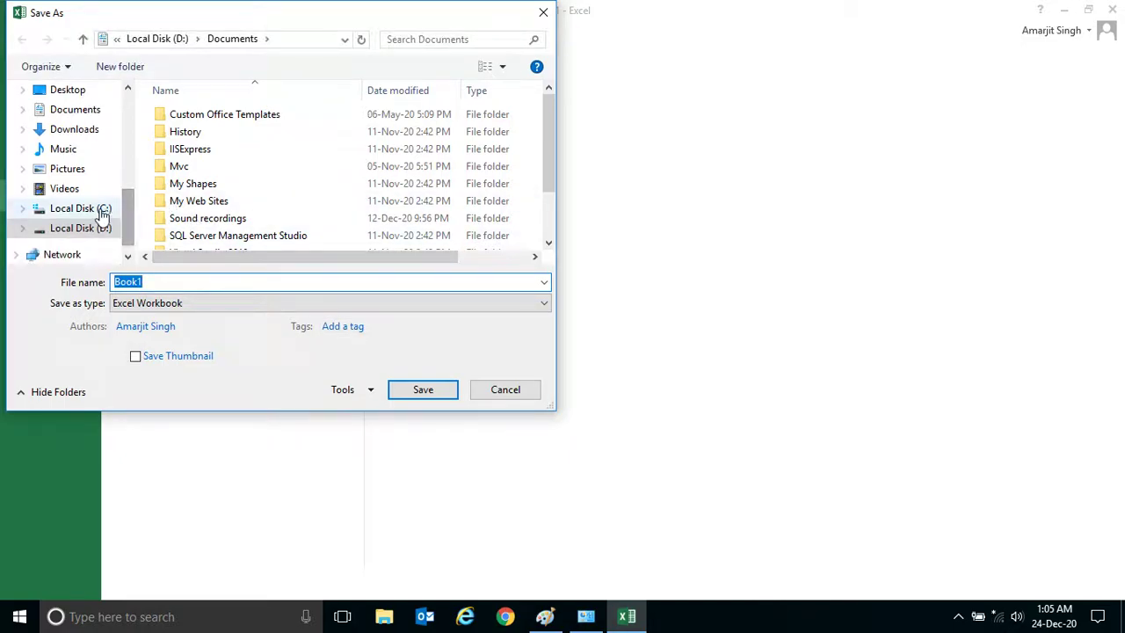
pyautogui.click(98, 211)
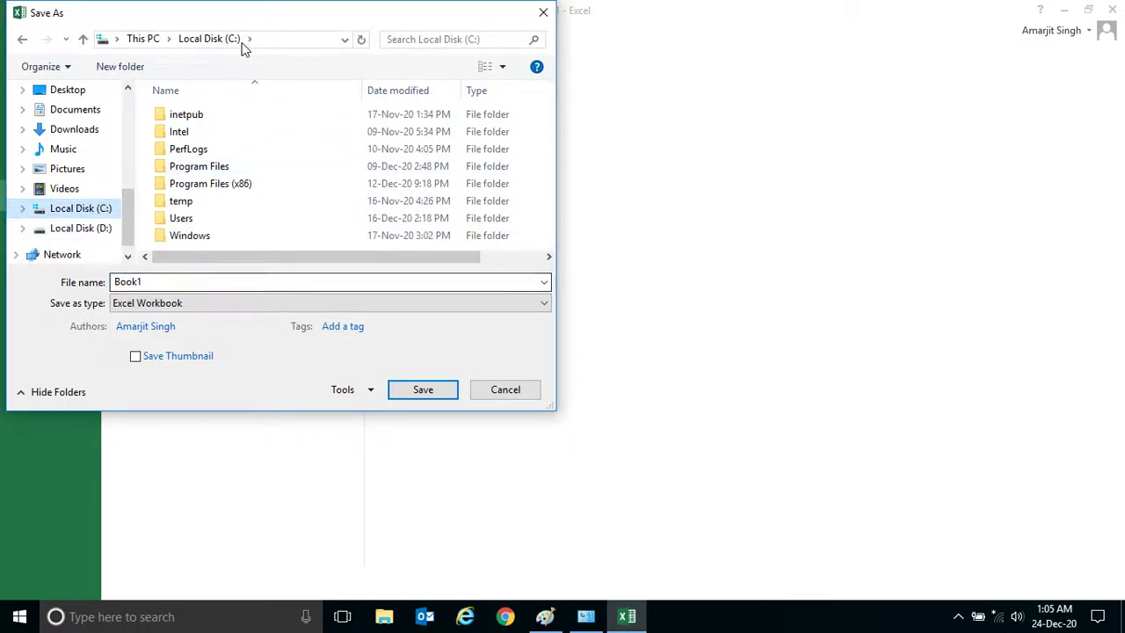
pyautogui.click(290, 40)
pyautogui.click(158, 281)
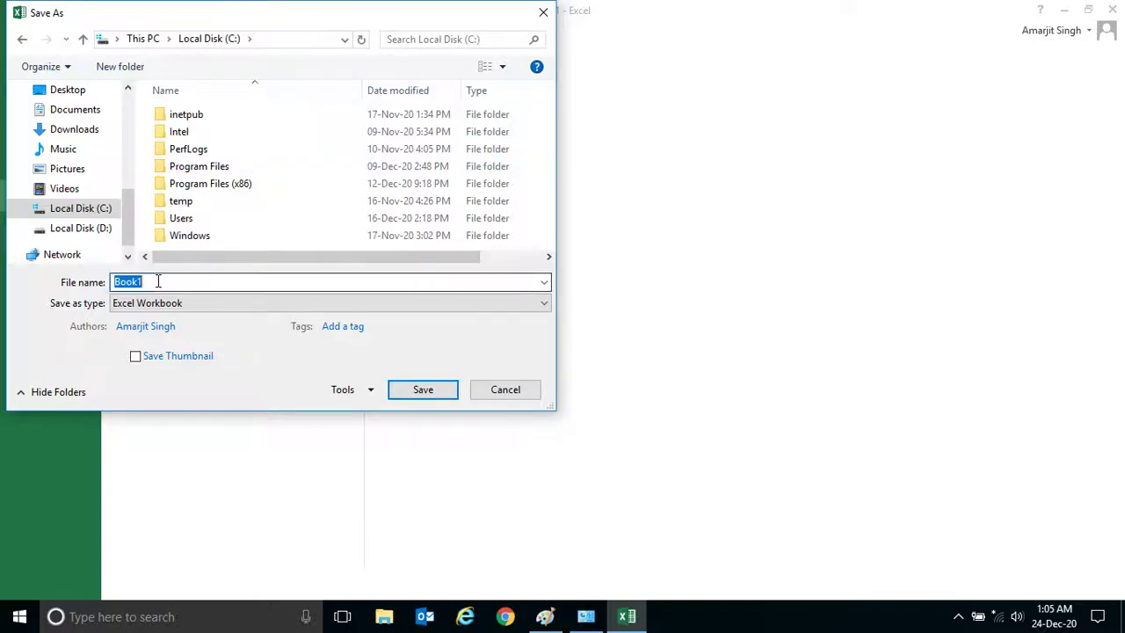
pyautogui.click(483, 398)
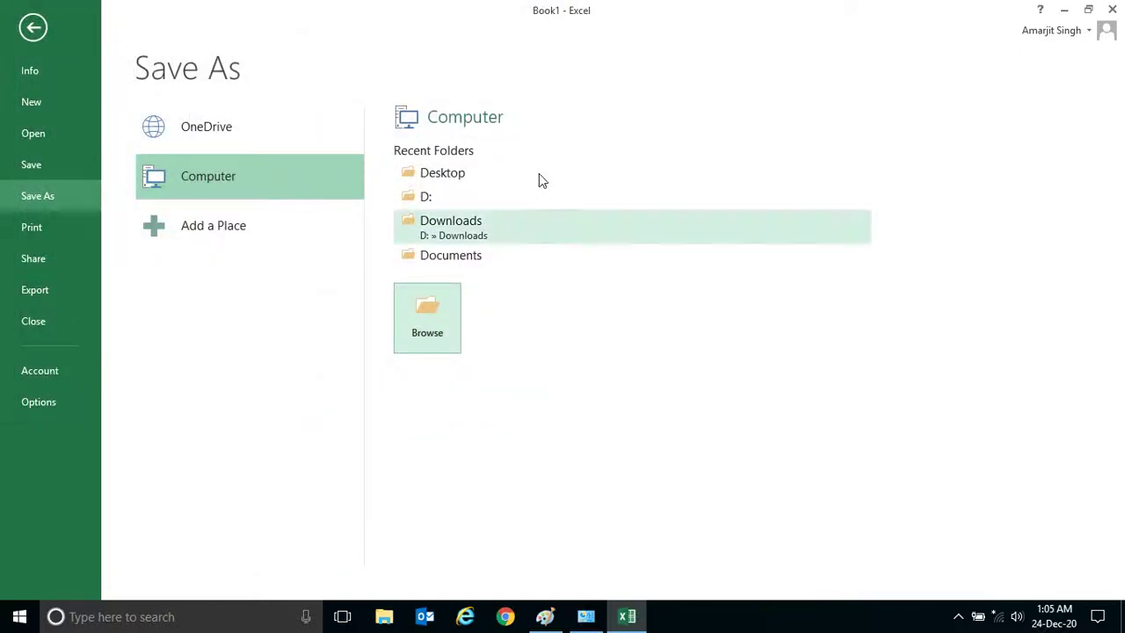
# Step: Pick Desktop under Recent Folders, name the file MyFirstExcelFile, and save it
pyautogui.click(448, 176)
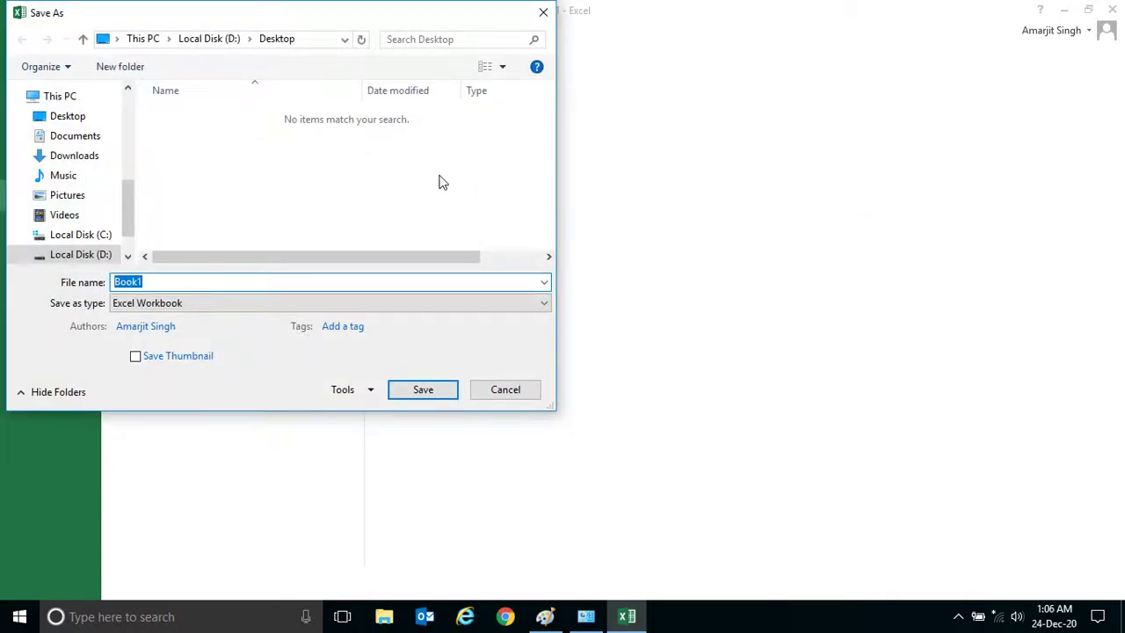
pyautogui.click(320, 42)
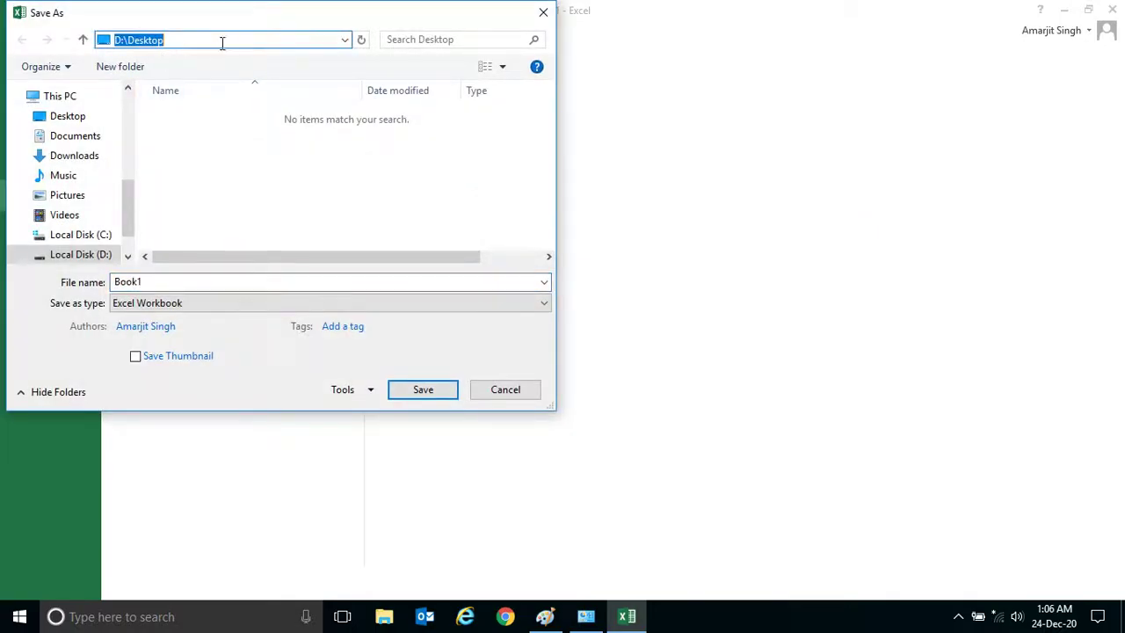
pyautogui.click(185, 283)
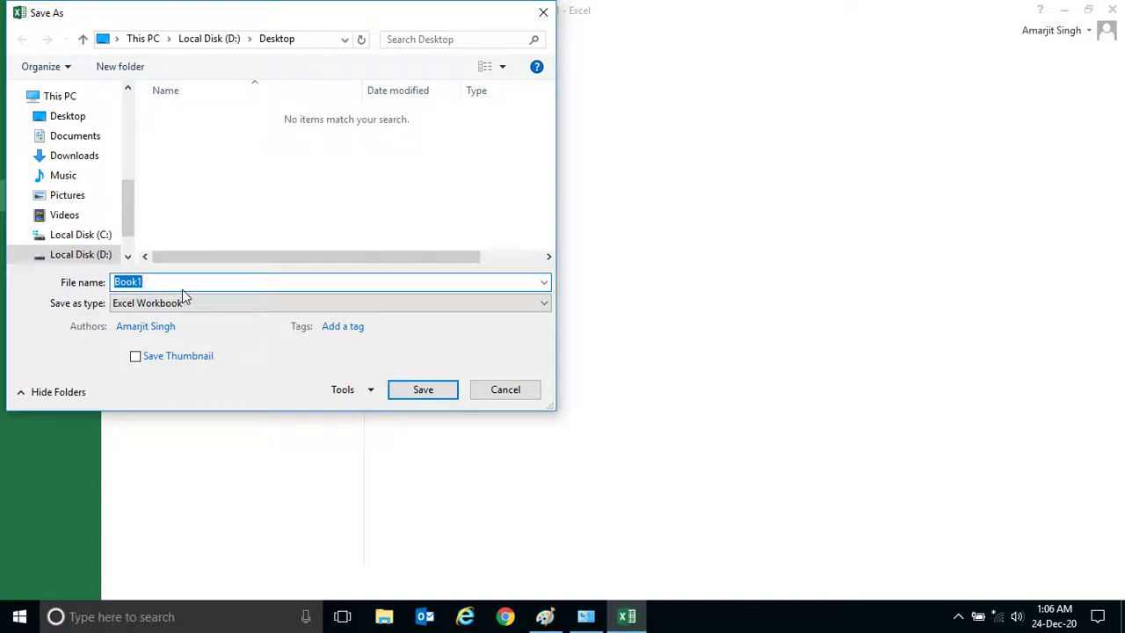
pyautogui.write('MyFirstExcelFile')
pyautogui.click(421, 392)
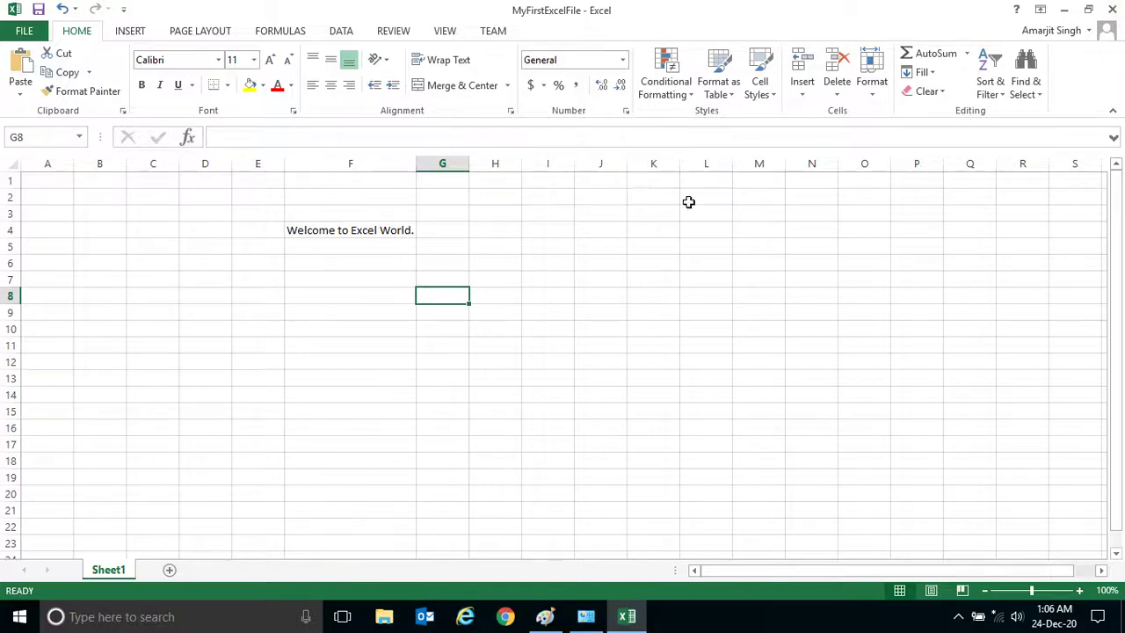
# Step: Restore and re-maximize the Excel window, then close Excel with MyFirstExcelFile saved
pyautogui.doubleClick(517, 16)
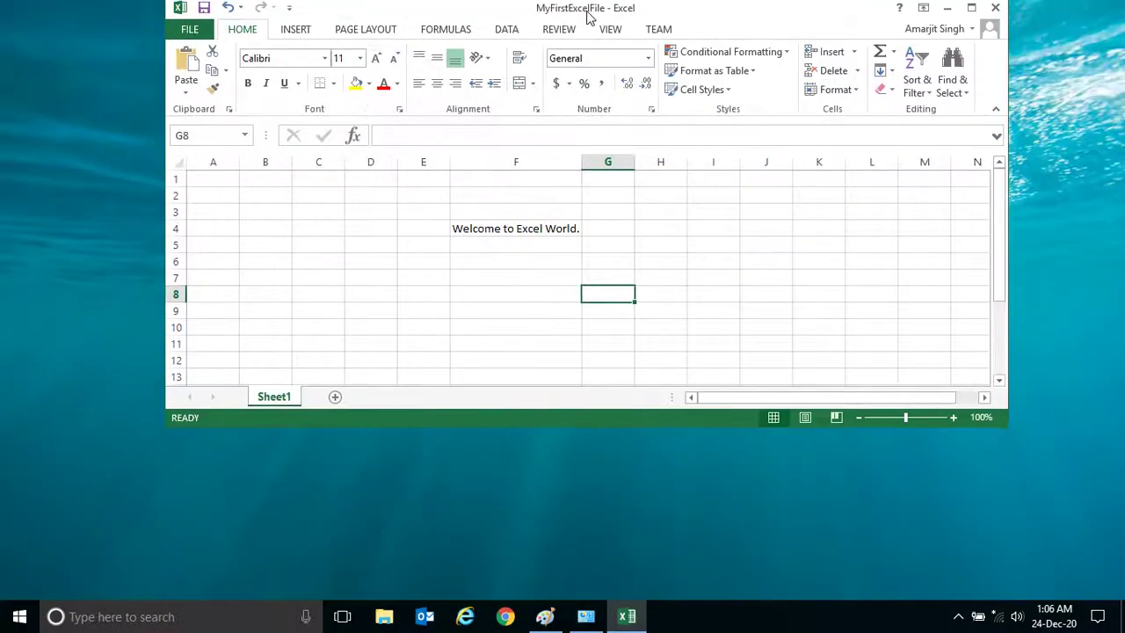
pyautogui.doubleClick(586, 17)
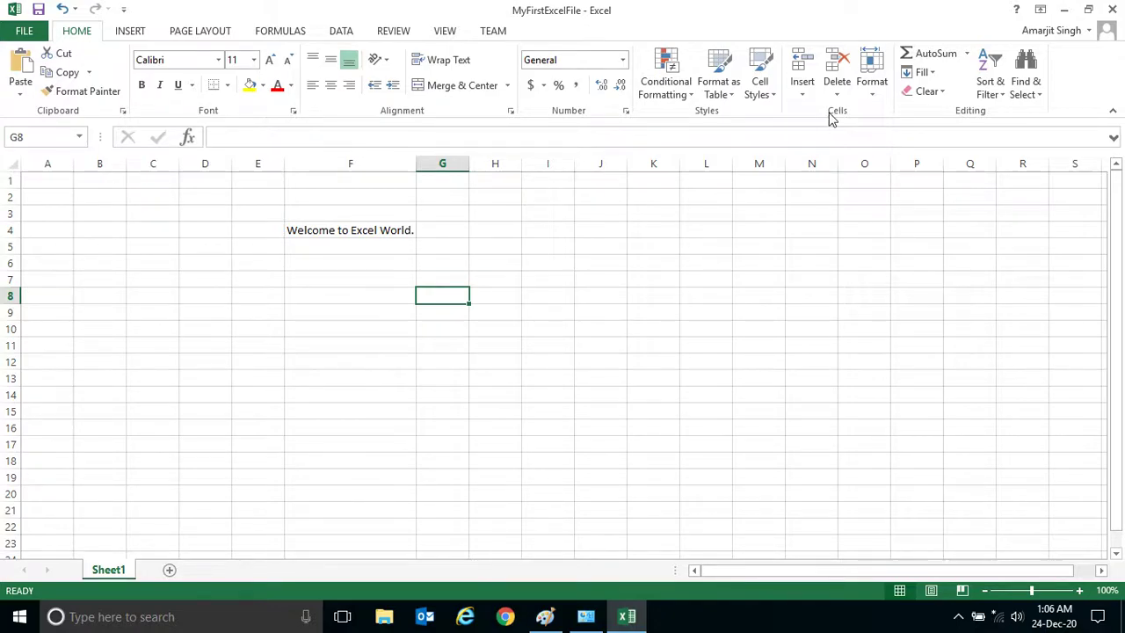
pyautogui.click(1120, 7)
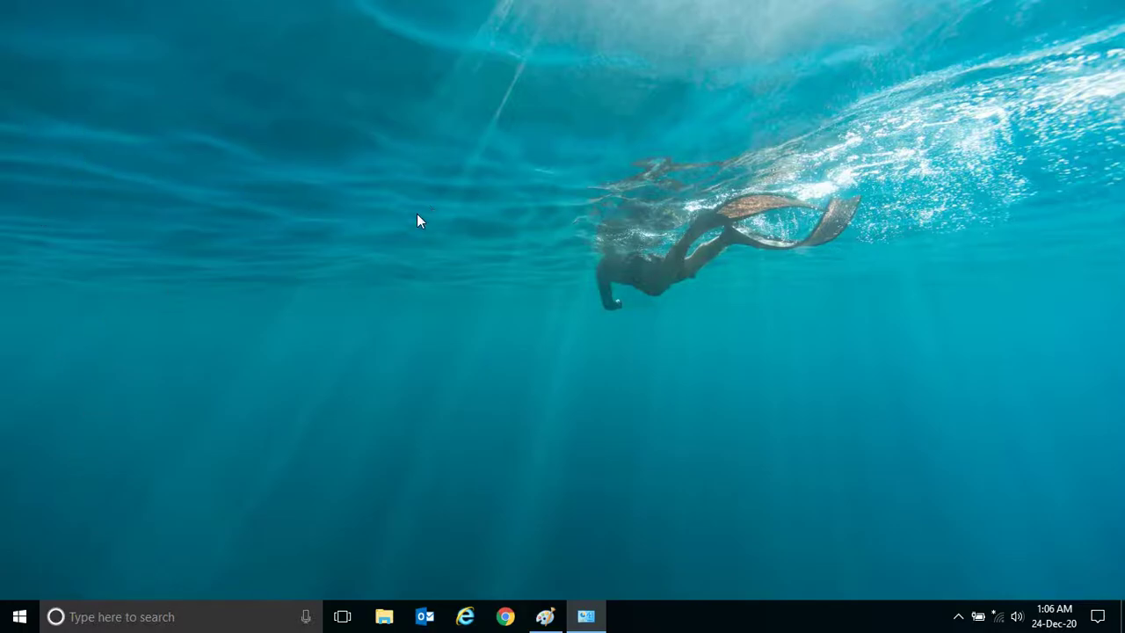
# Step: Turn on Show desktop icons from the desktop's View context menu
pyautogui.rightClick(418, 181)
pyautogui.moveTo(484, 201)
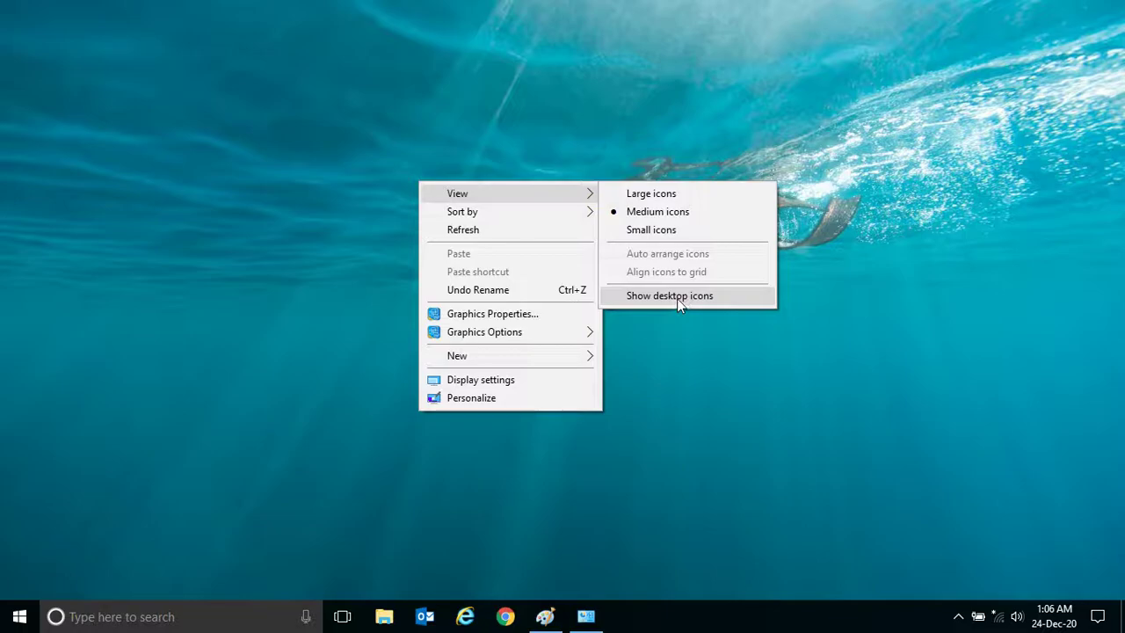
pyautogui.click(677, 298)
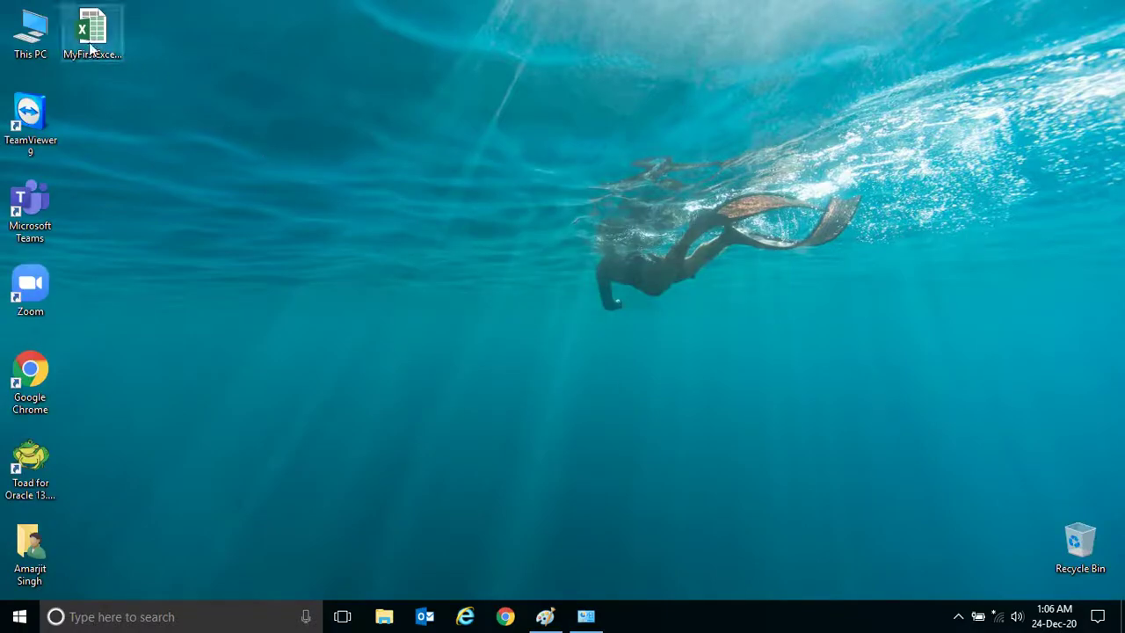
# Step: Reopen MyFirstExcelFile from its Desktop icon and select cell F7
pyautogui.click(95, 61)
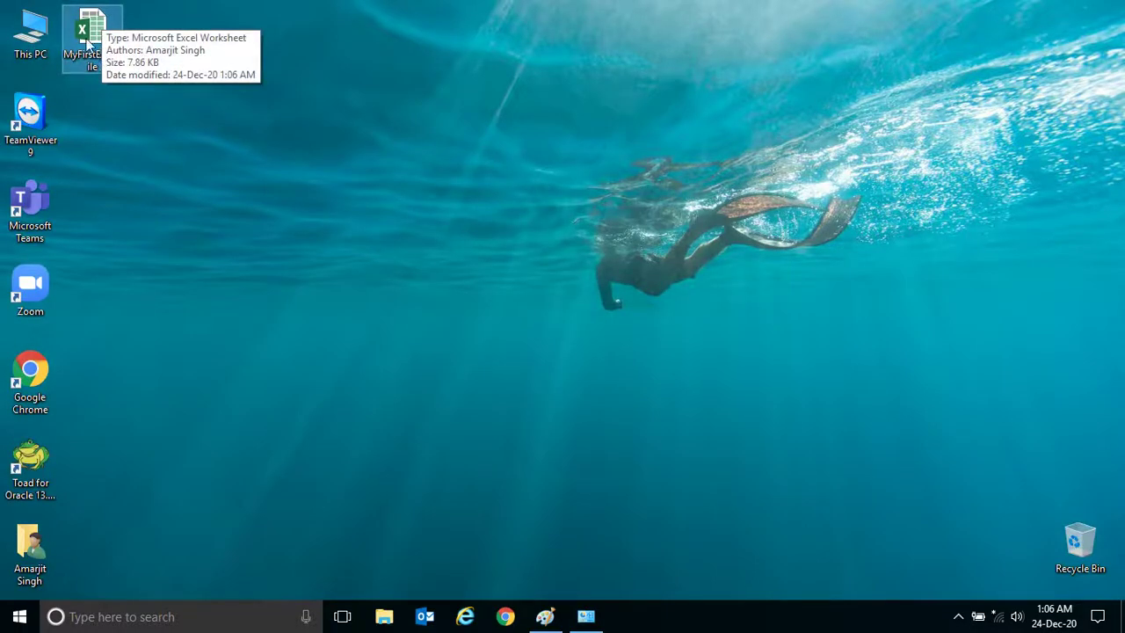
pyautogui.doubleClick(99, 49)
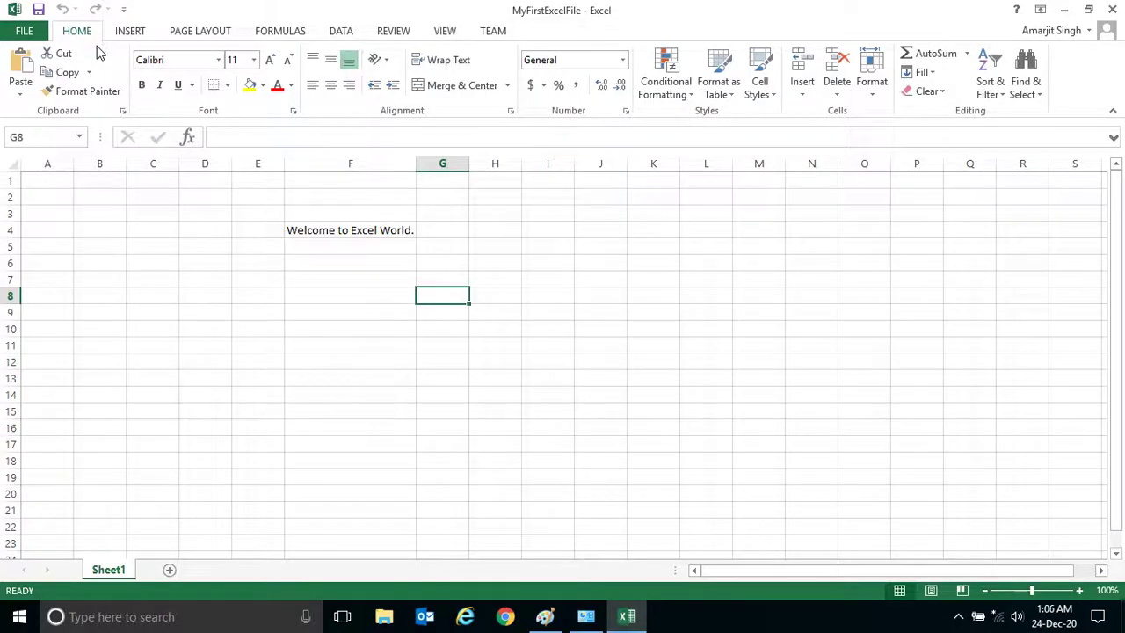
pyautogui.click(304, 291)
pyautogui.click(306, 274)
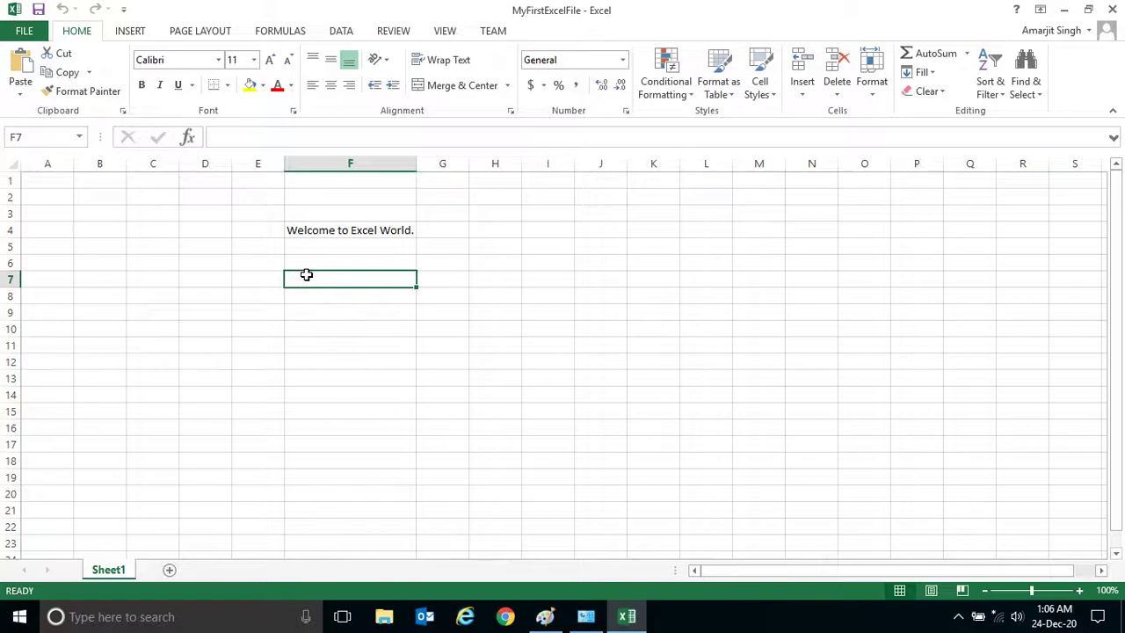
# Step: Enter 'This is my Second Line.' in F7, fixing a typo along the way
pyautogui.write('This is m')
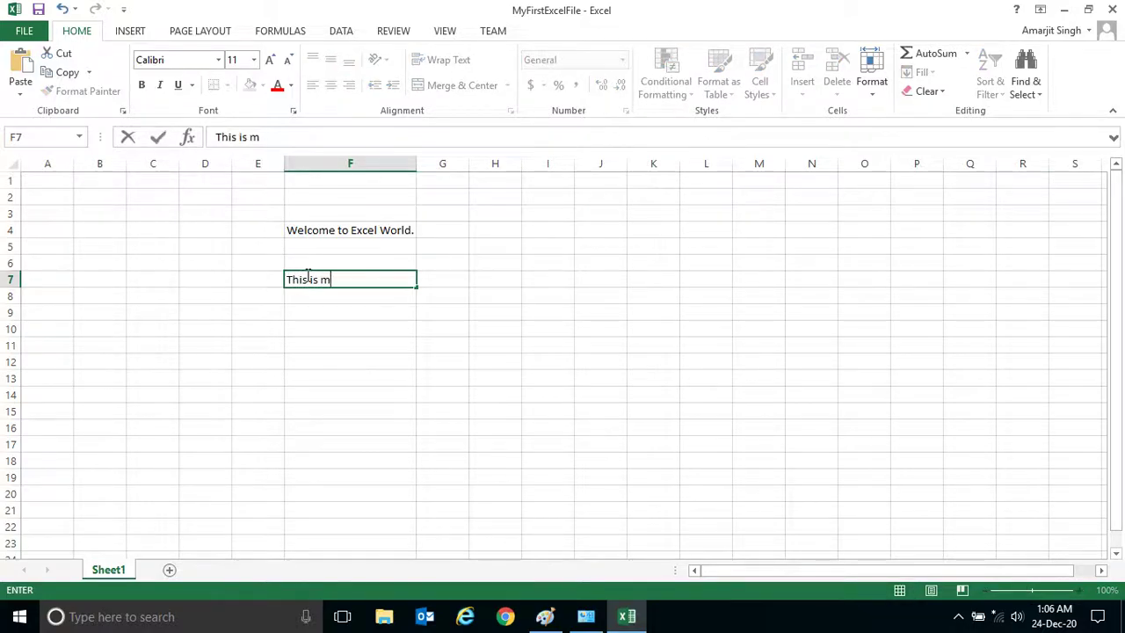
pyautogui.write('y Sc')
pyautogui.press('BackSpace')
pyautogui.write('econd LI')
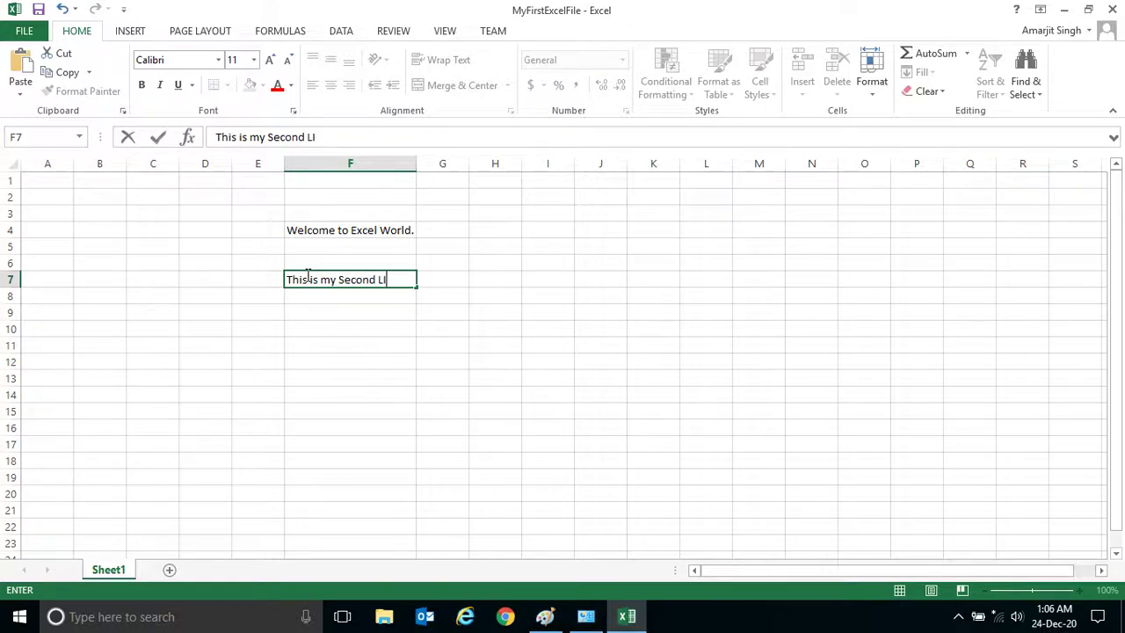
pyautogui.write('ne.')
pyautogui.press('Return')
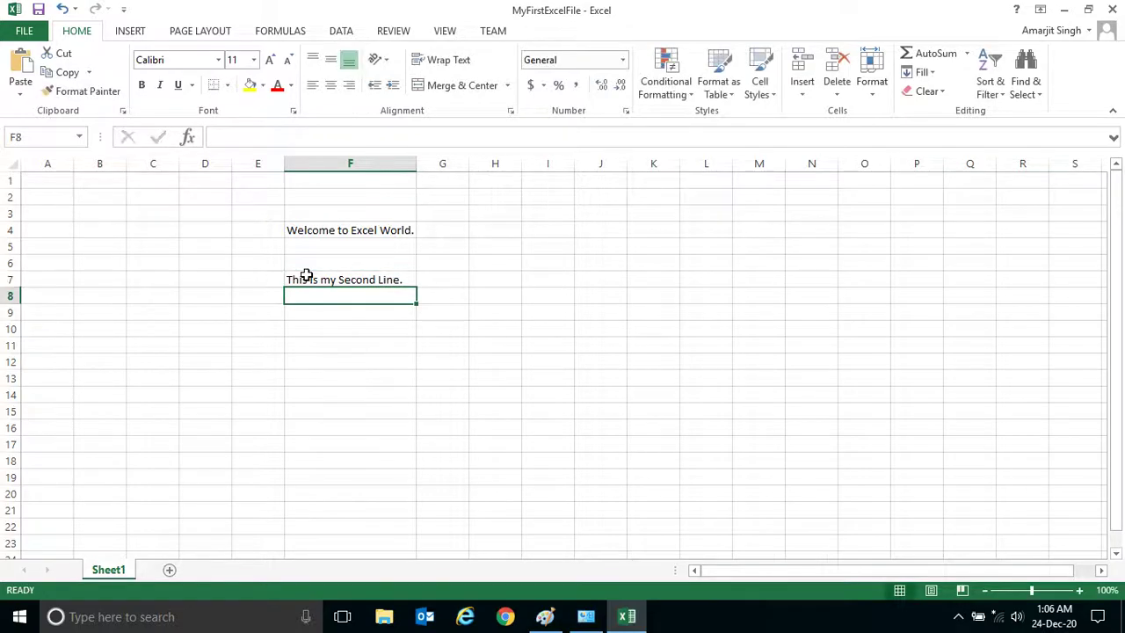
# Step: Through File > Save As, choose Desktop, rename the file to MySecondExcelFile, and save
pyautogui.click(23, 31)
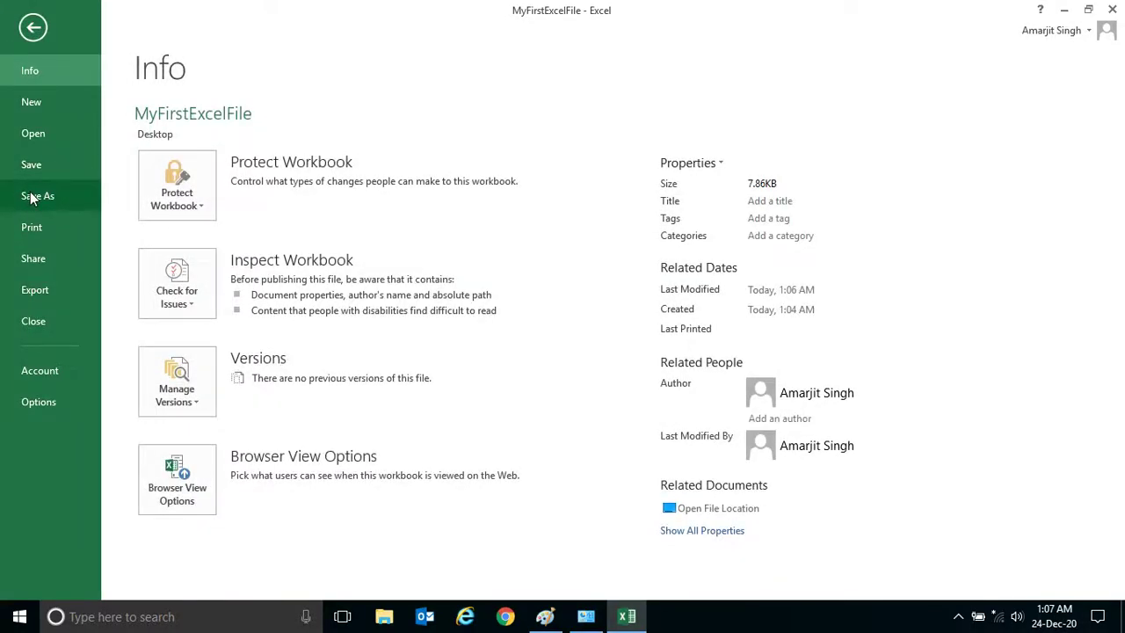
pyautogui.click(30, 197)
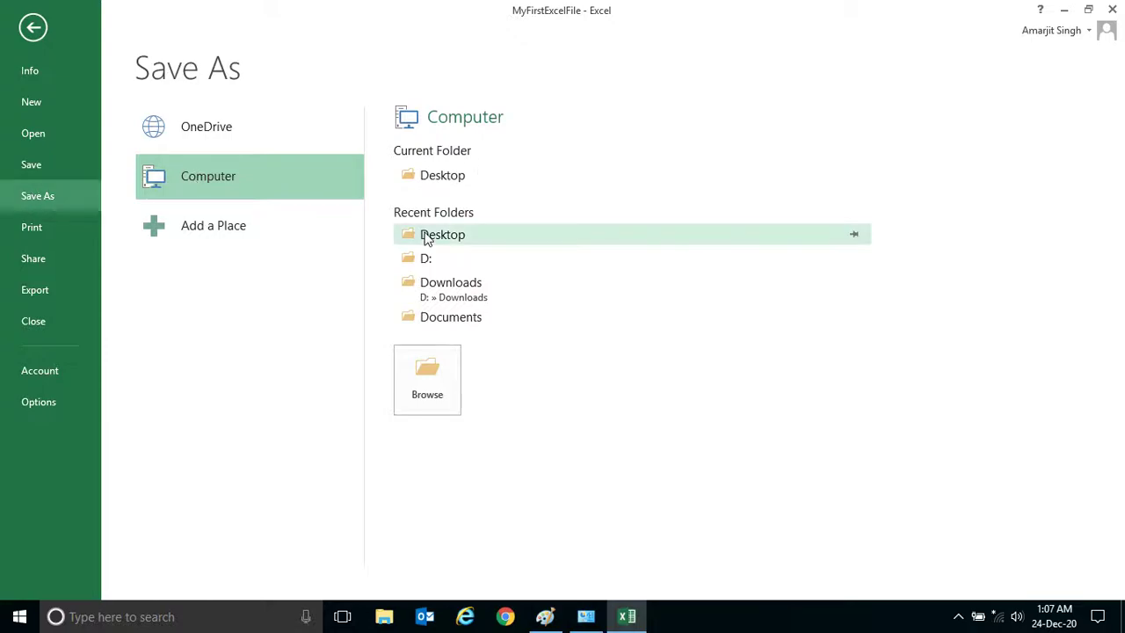
pyautogui.click(452, 180)
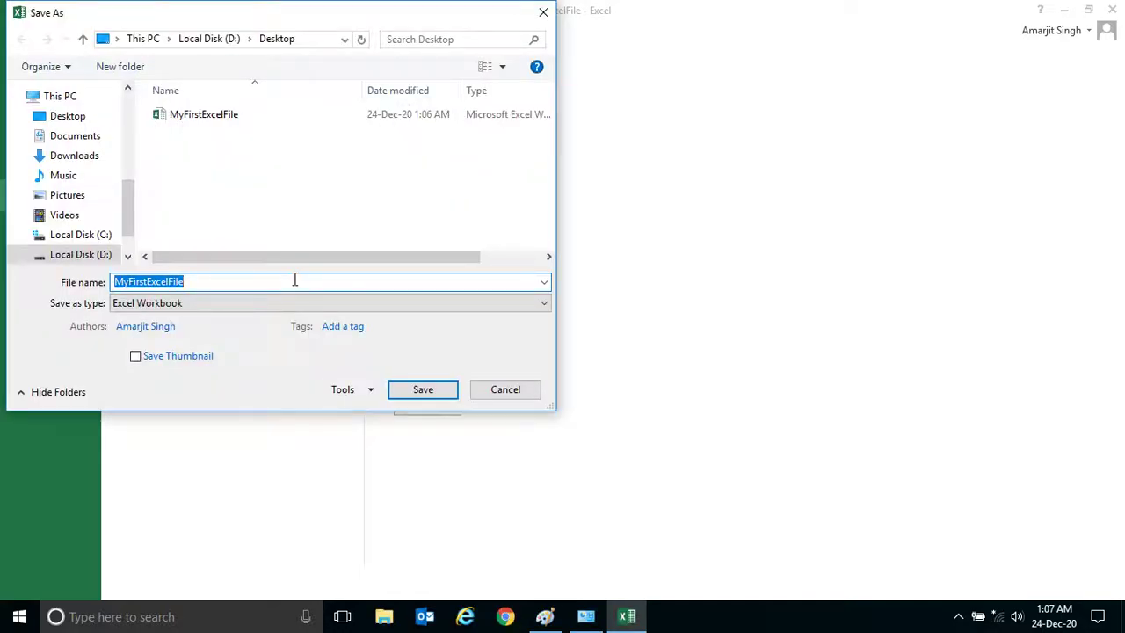
pyautogui.click(294, 280)
pyautogui.press('BackSpace')
pyautogui.press('BackSpace')
pyautogui.press('BackSpace')
pyautogui.press('BackSpace')
pyautogui.press('BackSpace')
pyautogui.press('BackSpace')
pyautogui.press('BackSpace')
pyautogui.press('BackSpace')
pyautogui.press('BackSpace')
pyautogui.press('BackSpace')
pyautogui.press('BackSpace')
pyautogui.press('BackSpace')
pyautogui.press('BackSpace')
pyautogui.press('BackSpace')
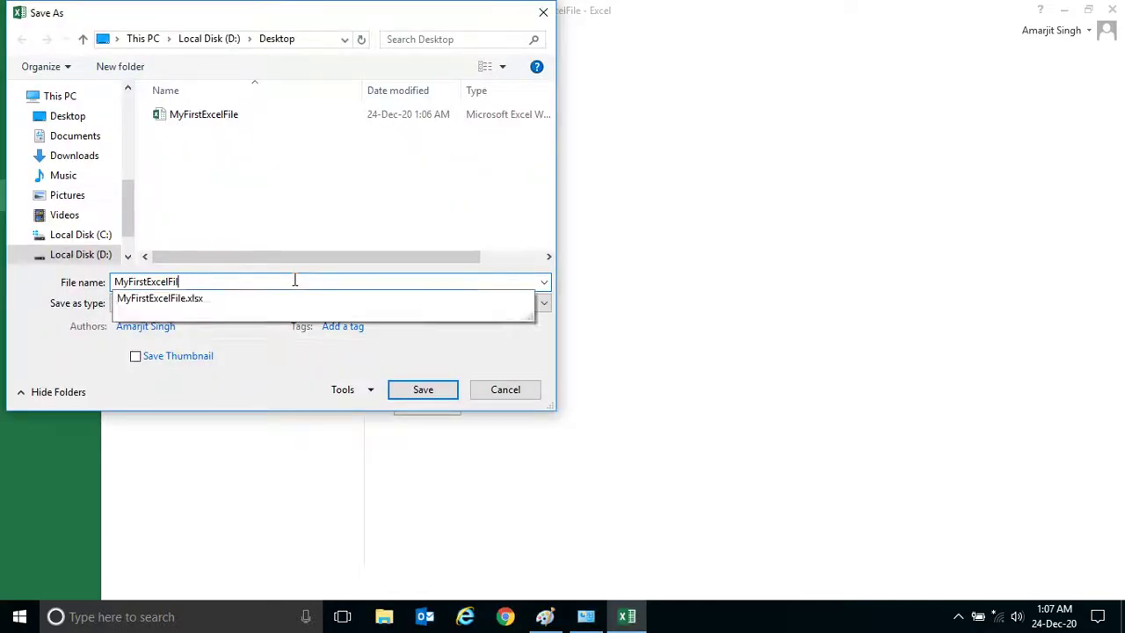
pyautogui.write('Second')
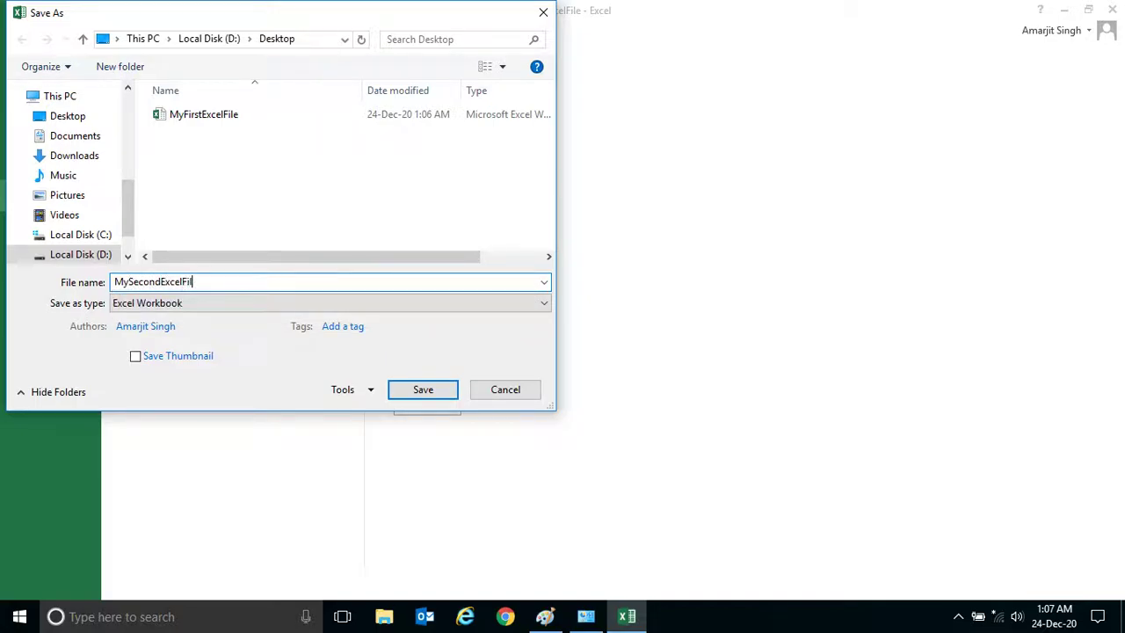
pyautogui.click(414, 394)
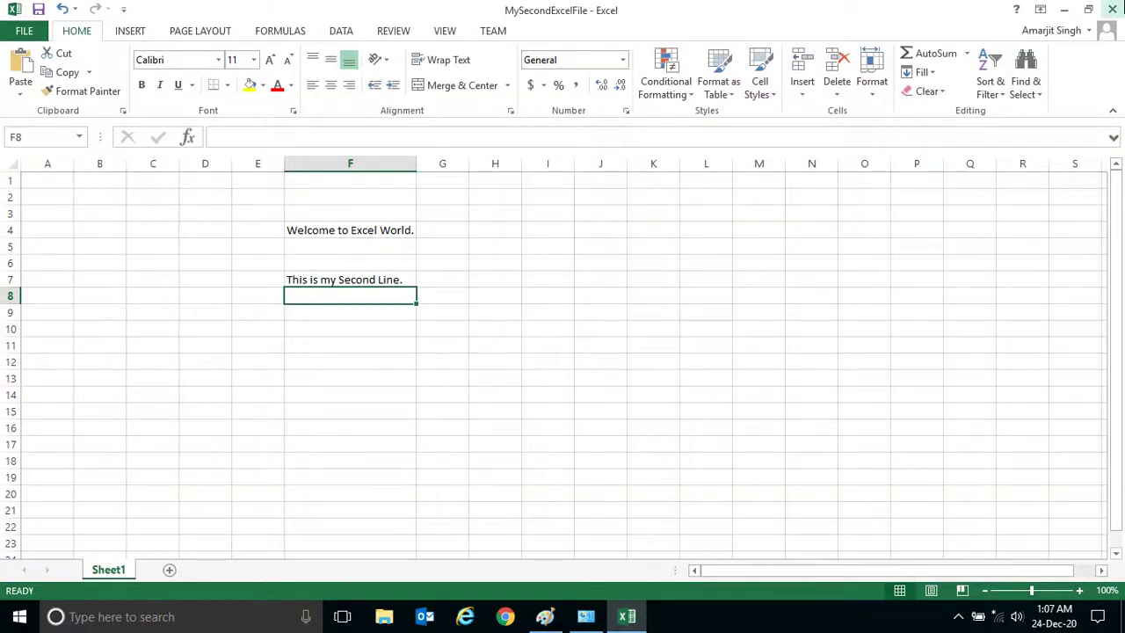
pyautogui.click(1111, 8)
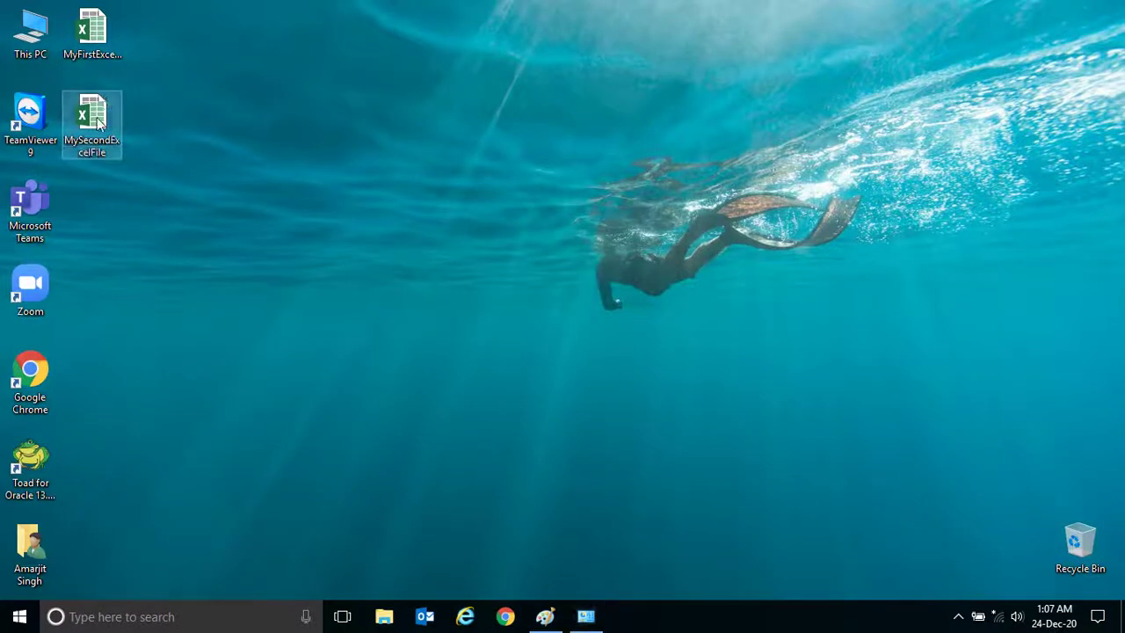
pyautogui.click(93, 40)
pyautogui.press('F2')
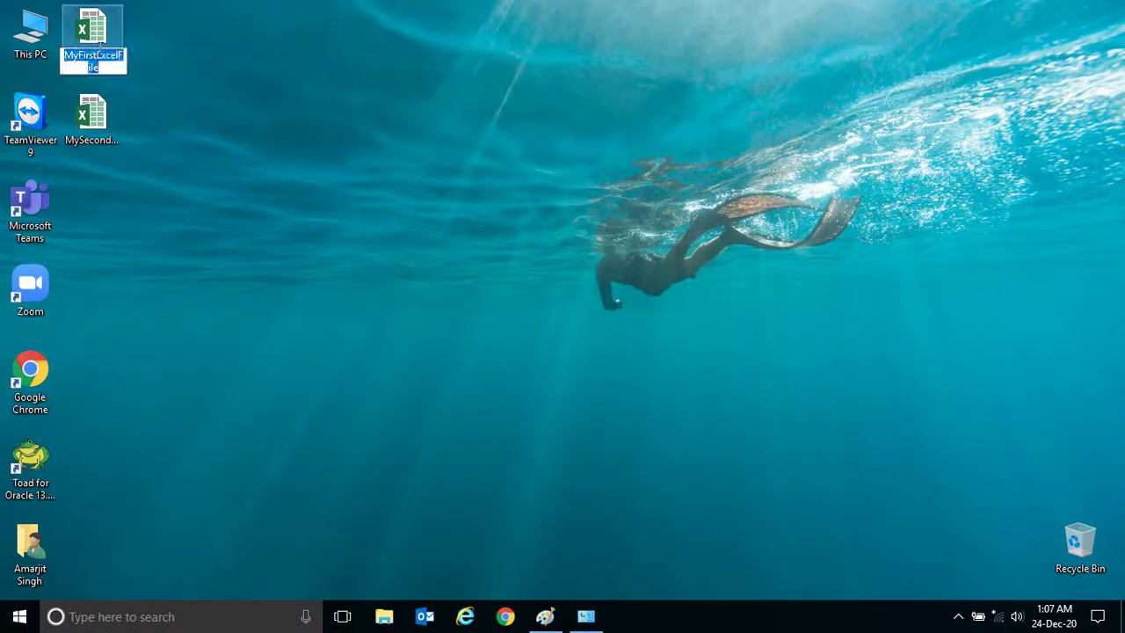
pyautogui.click(114, 37)
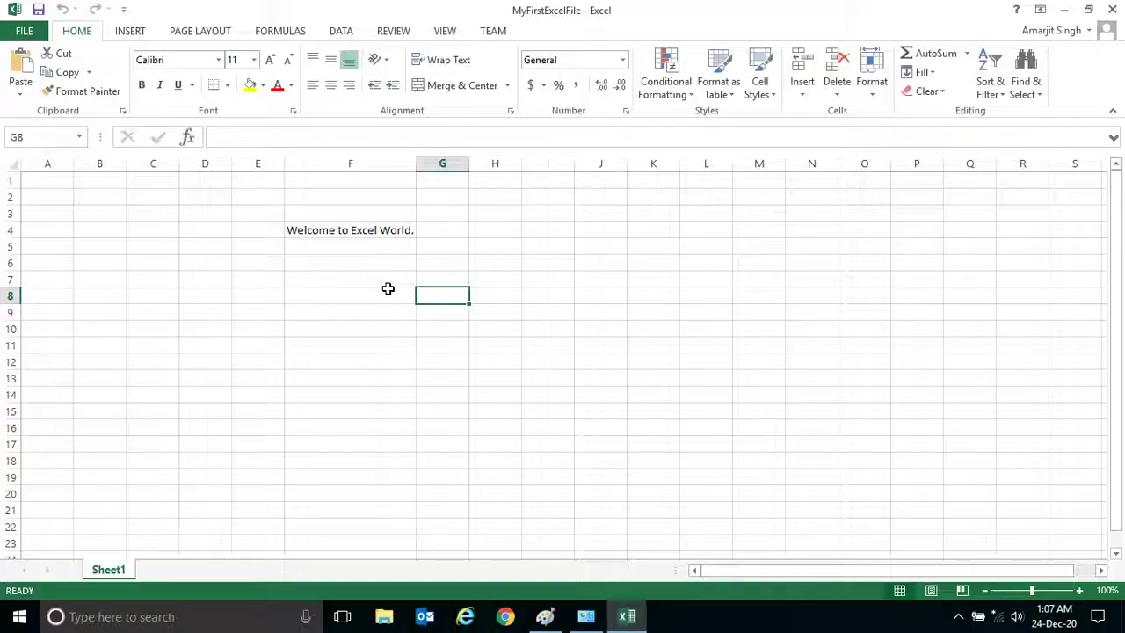
pyautogui.click(1112, 10)
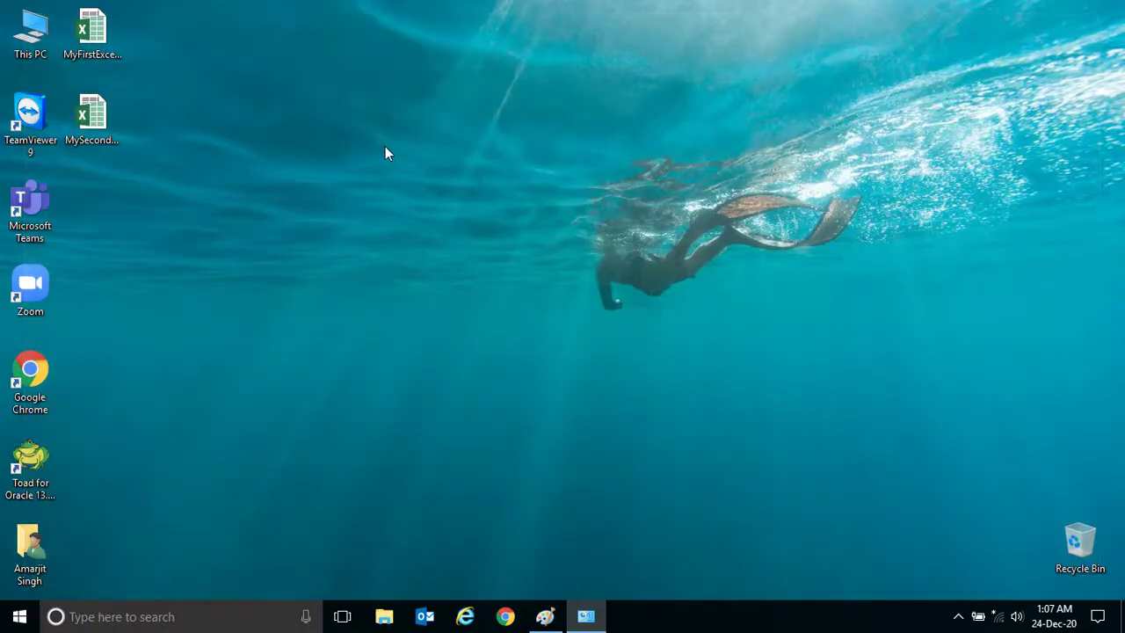
pyautogui.doubleClick(112, 123)
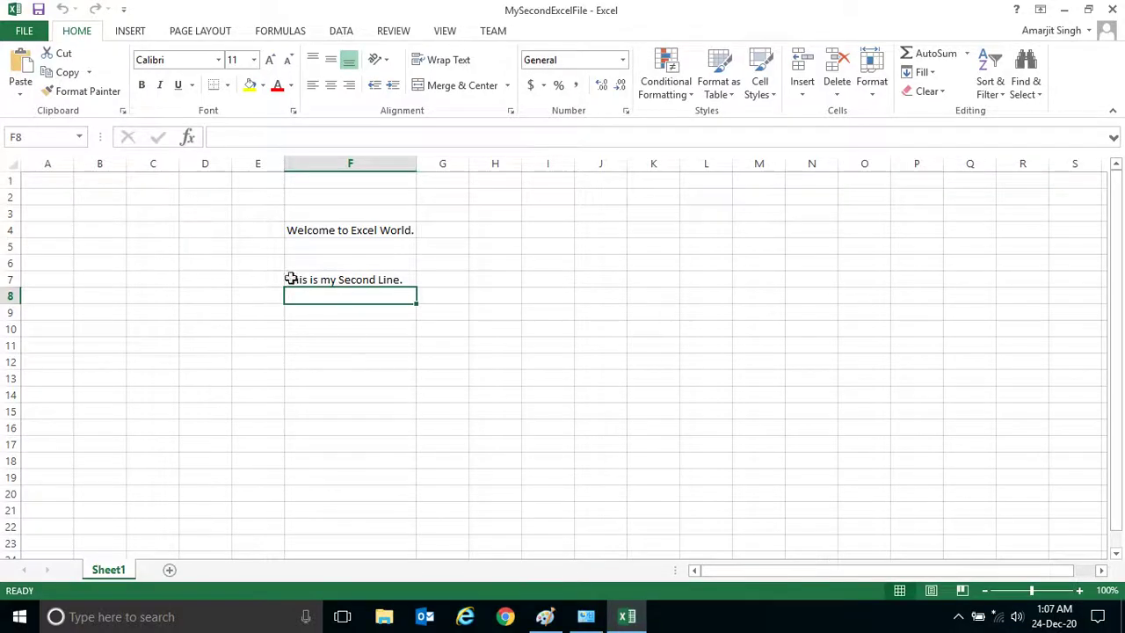
pyautogui.moveTo(290, 214); pyautogui.dragTo(409, 319)
pyautogui.click(489, 313)
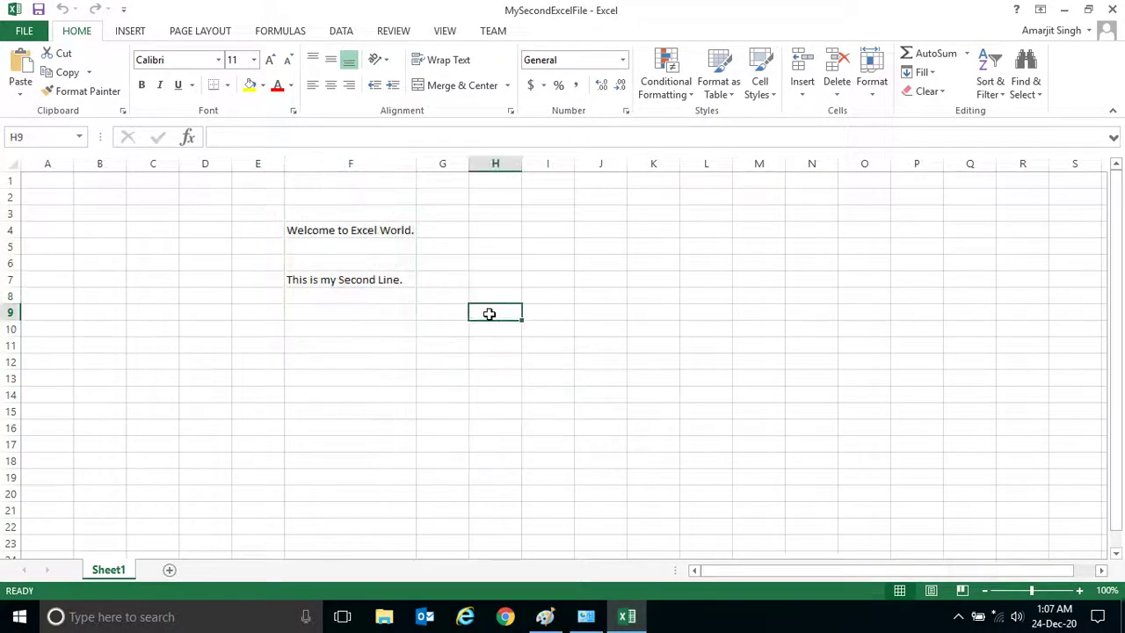
pyautogui.click(834, 251)
pyautogui.click(1121, 15)
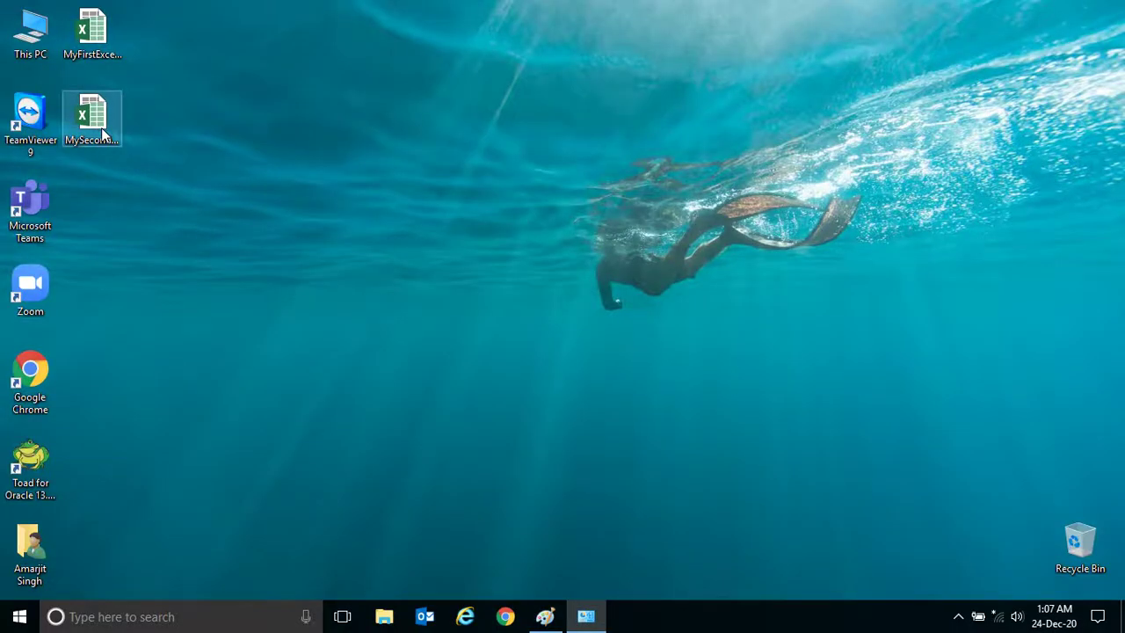
pyautogui.click(101, 127)
pyautogui.doubleClick(101, 128)
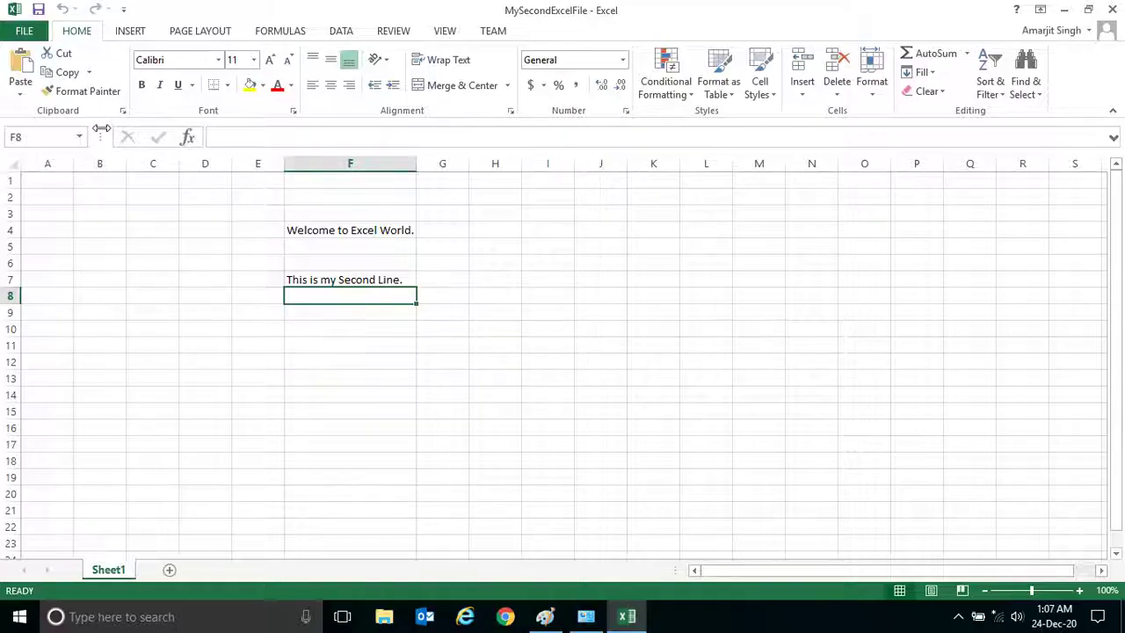
# Step: Enter 'This is my third Line' in cell F9, then briefly view the File tab and return
pyautogui.click(360, 260)
pyautogui.click(334, 315)
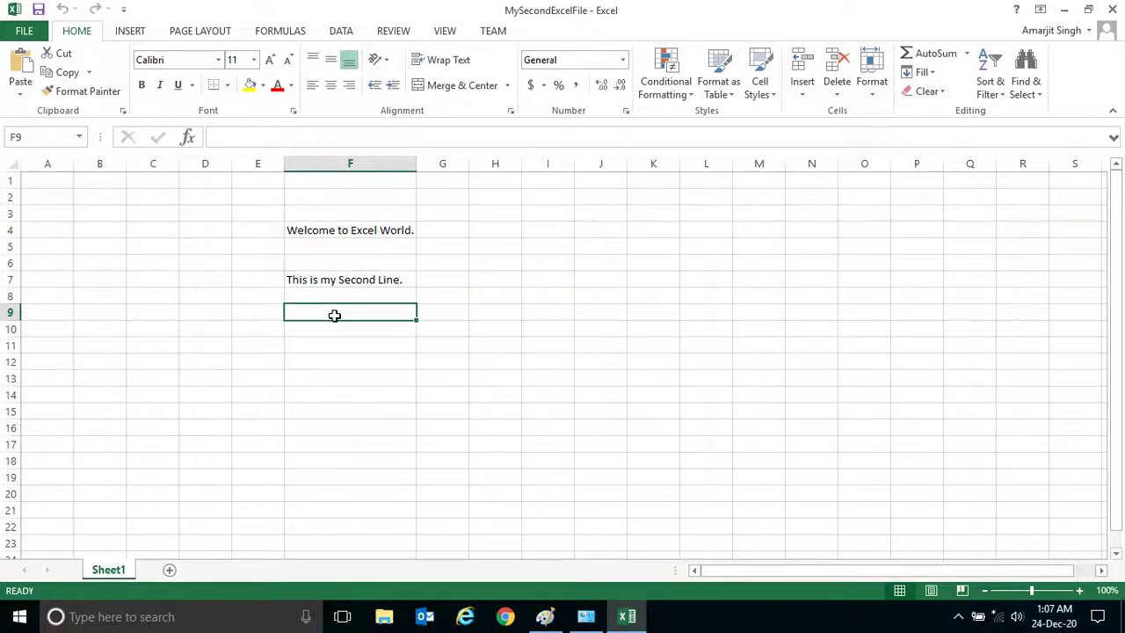
pyautogui.write('This is my third Line')
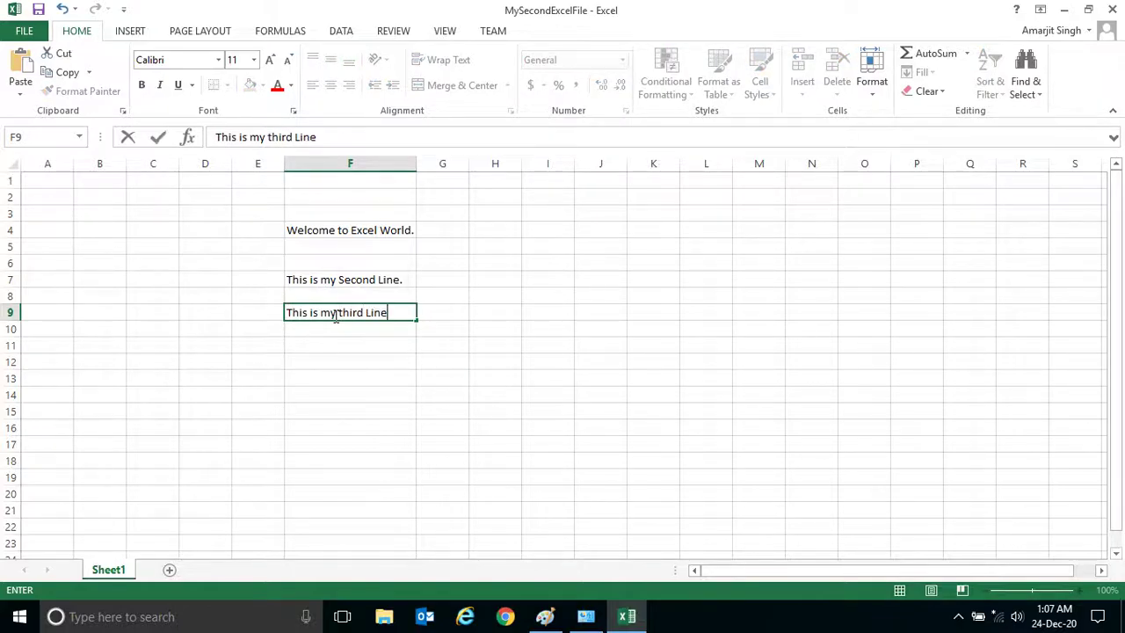
pyautogui.press('Return')
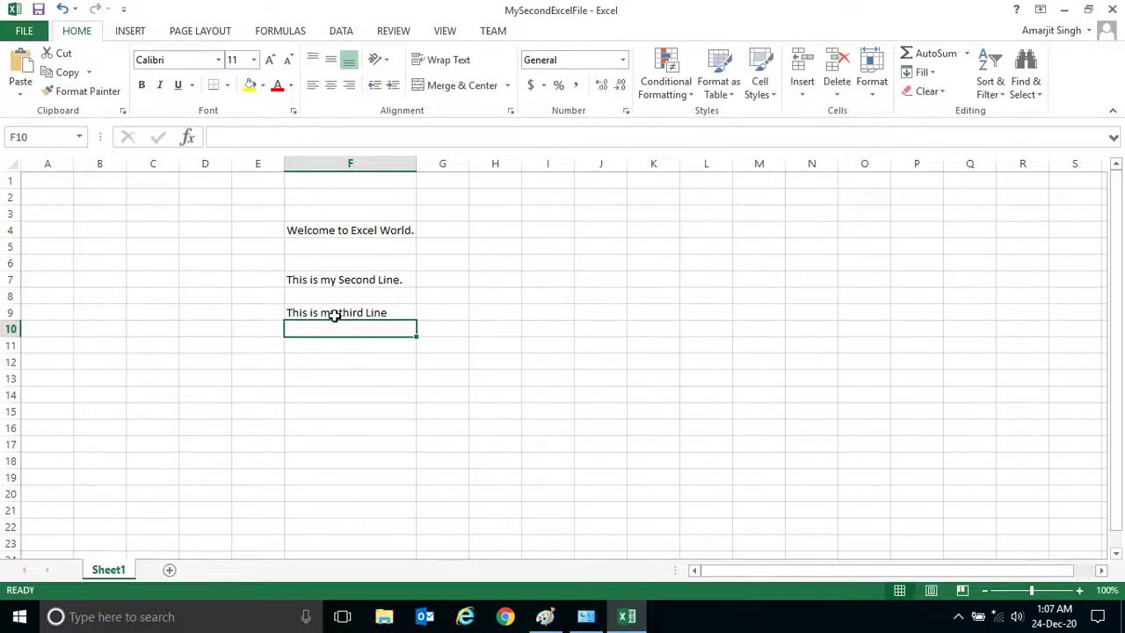
pyautogui.click(33, 30)
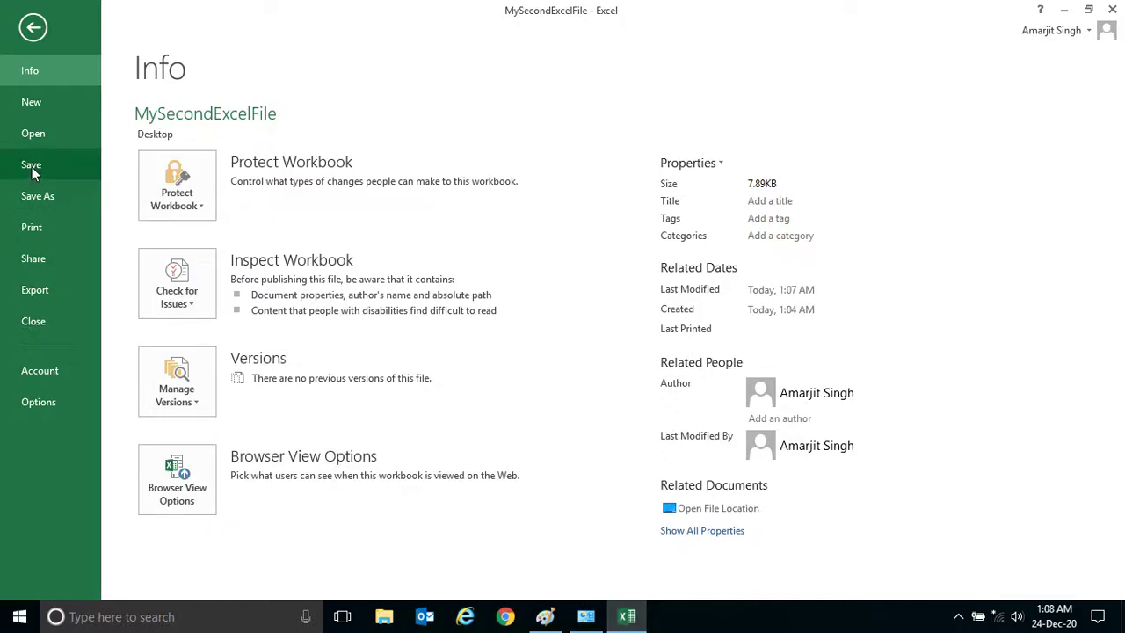
pyautogui.click(46, 30)
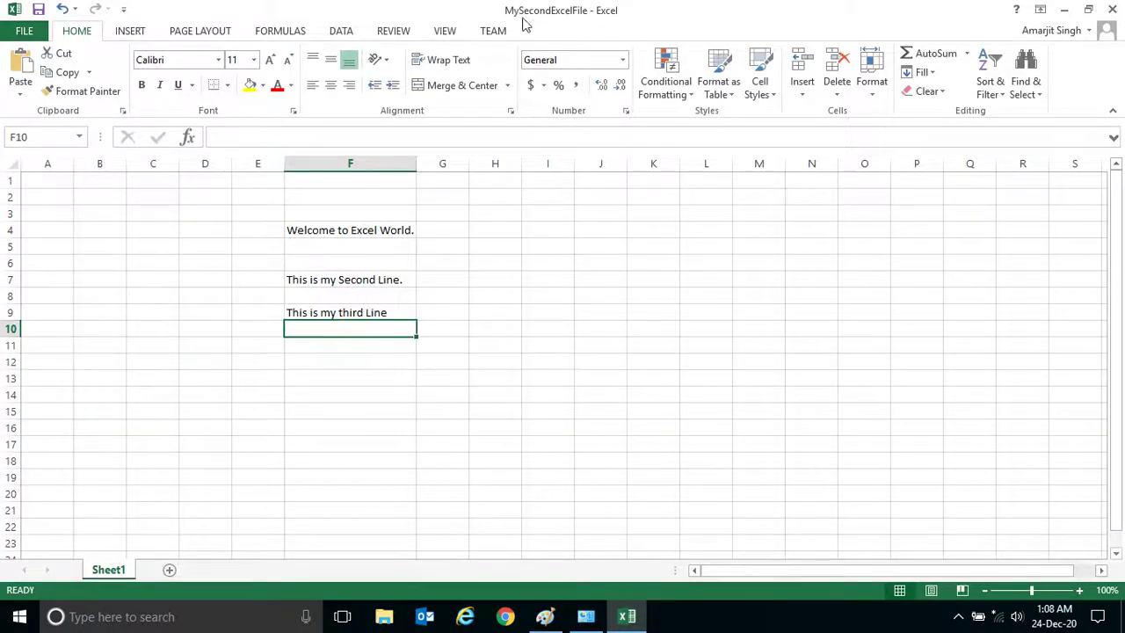
# Step: Save MySecondExcelFile with its three lines using File > Save
pyautogui.doubleClick(523, 23)
pyautogui.doubleClick(596, 25)
pyautogui.click(421, 344)
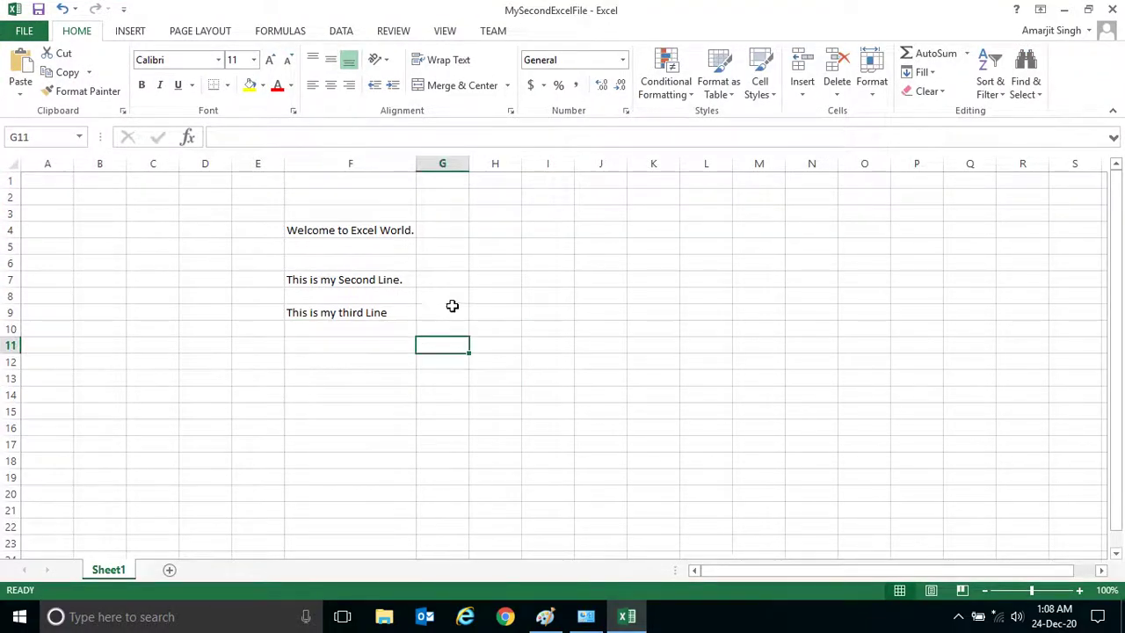
pyautogui.click(452, 309)
pyautogui.click(363, 358)
pyautogui.click(329, 342)
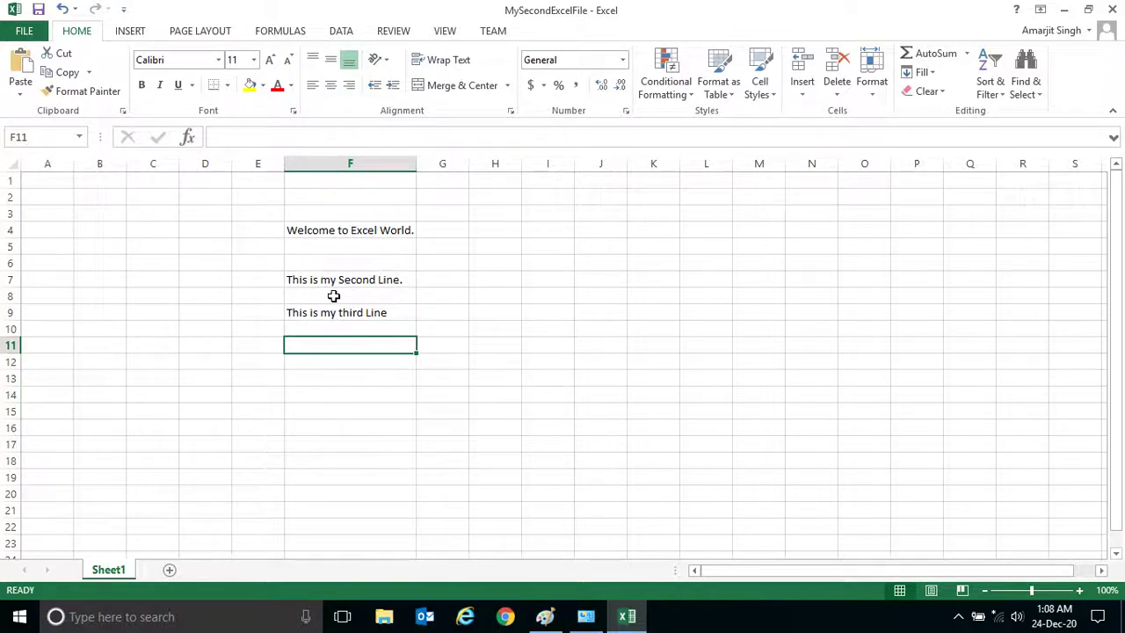
pyautogui.moveTo(288, 300); pyautogui.dragTo(352, 334)
pyautogui.click(477, 327)
pyautogui.click(7, 39)
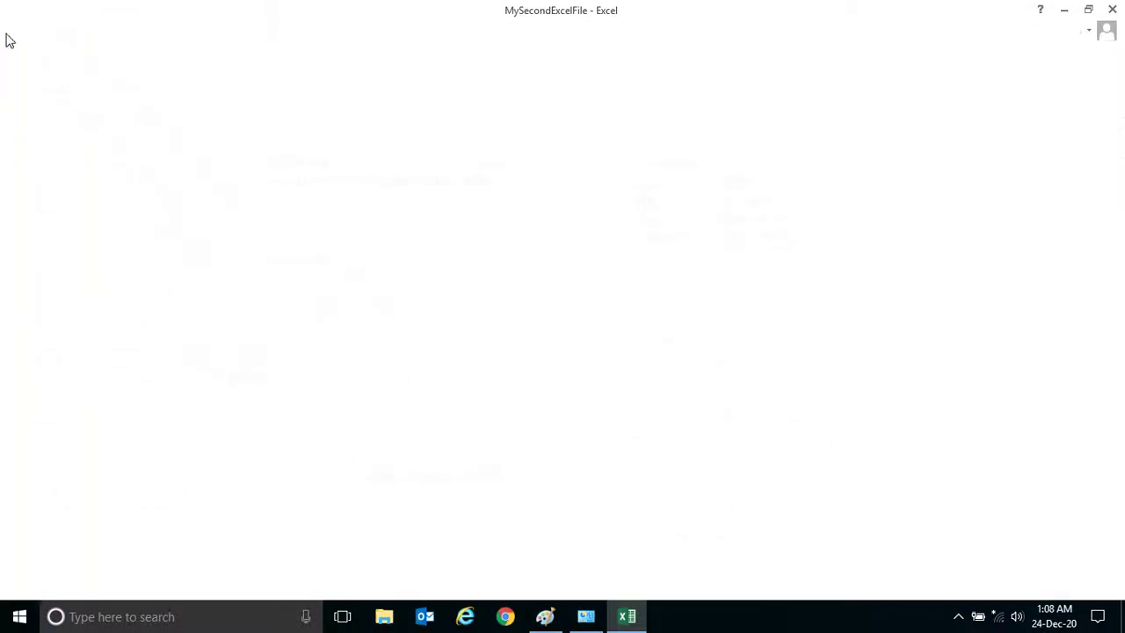
pyautogui.click(29, 166)
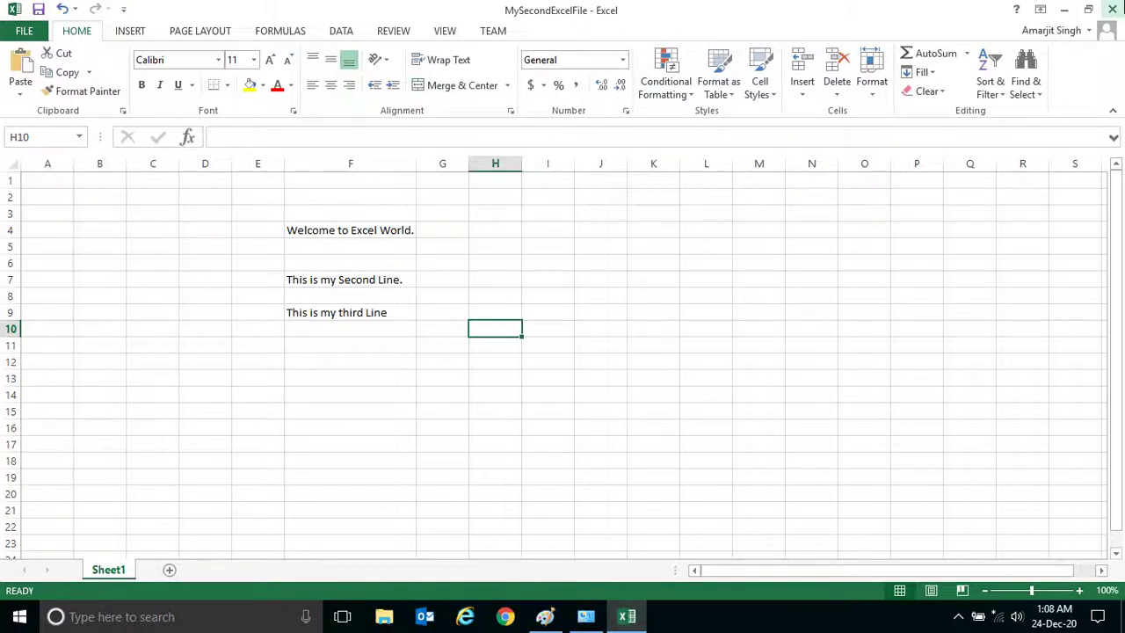
# Step: Close Excel, reopen MySecondExcelFile from the Desktop to verify the lines, then close it with Alt+F4
pyautogui.click(1112, 9)
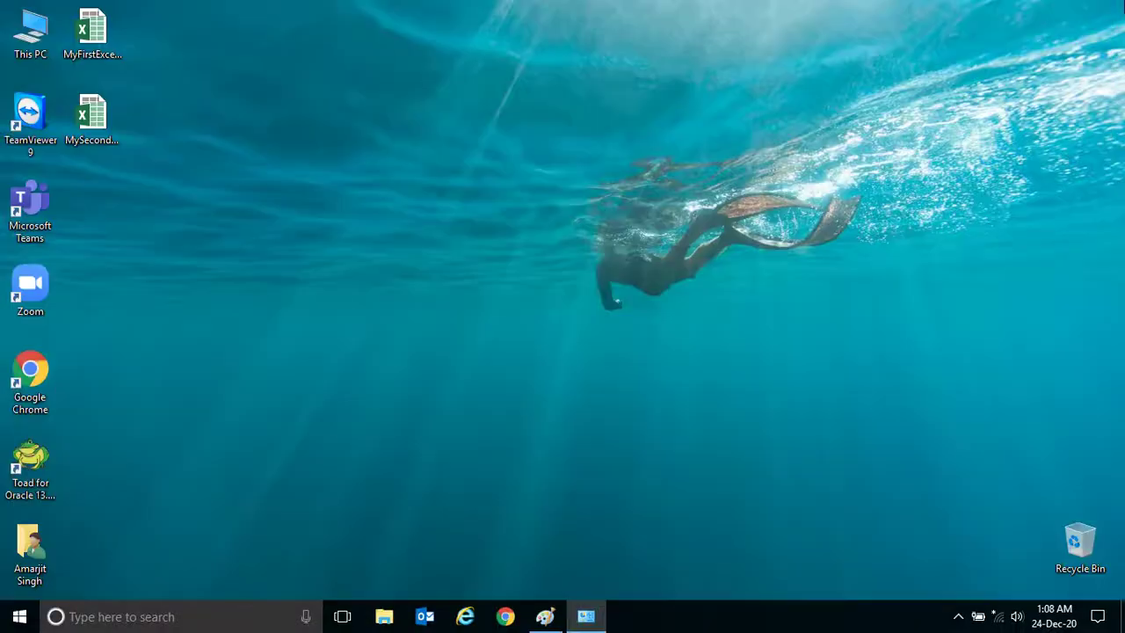
pyautogui.doubleClick(107, 123)
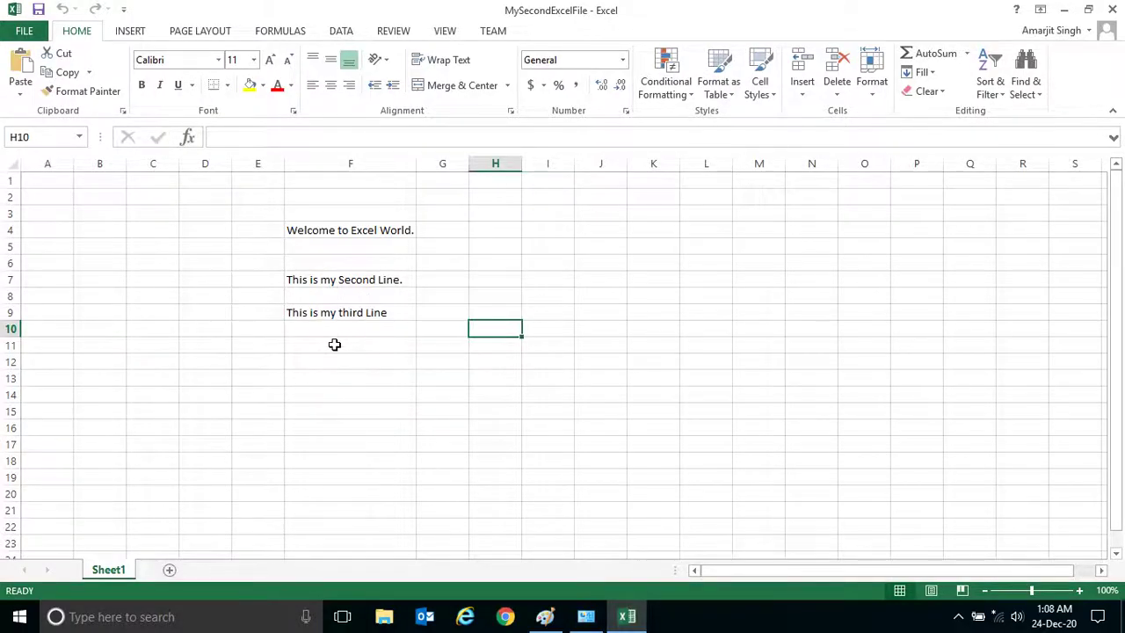
pyautogui.moveTo(261, 275); pyautogui.dragTo(377, 321)
pyautogui.click(373, 315)
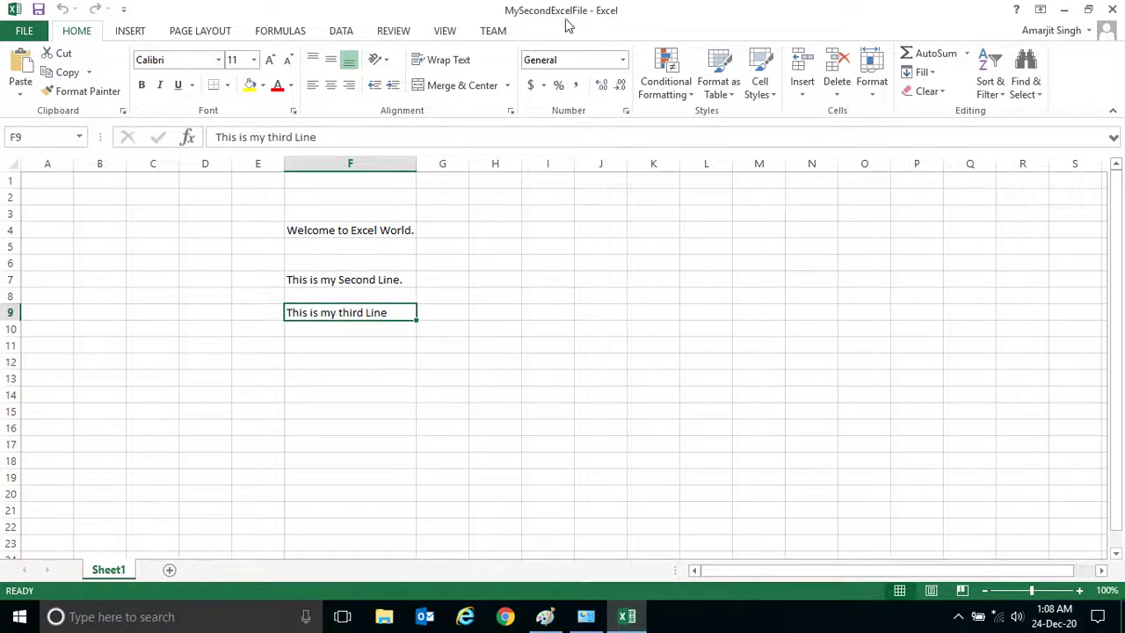
pyautogui.hotkey('alt', 'F4')
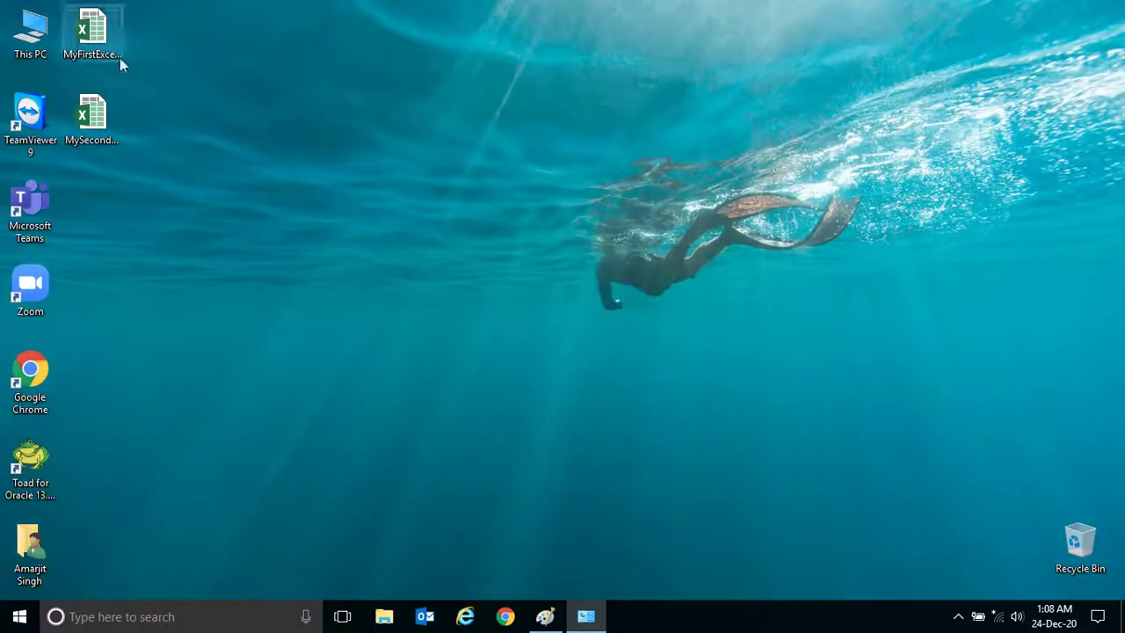